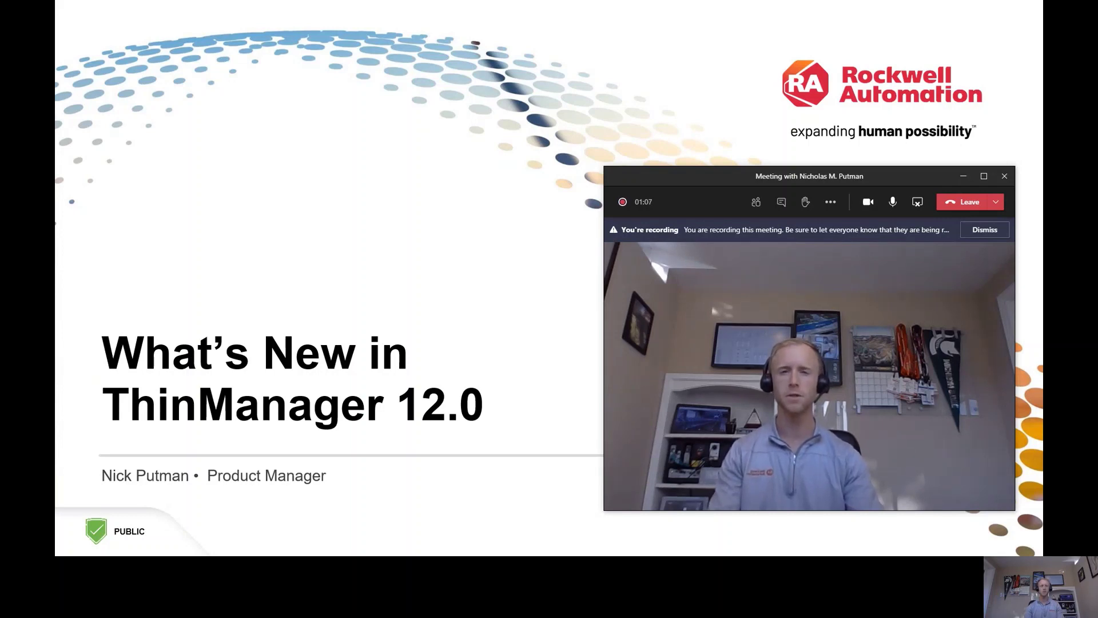
Show the title slide full screen, then advance to the 'What is ThinManager 12.0?' slide.
key("alt+Tab")
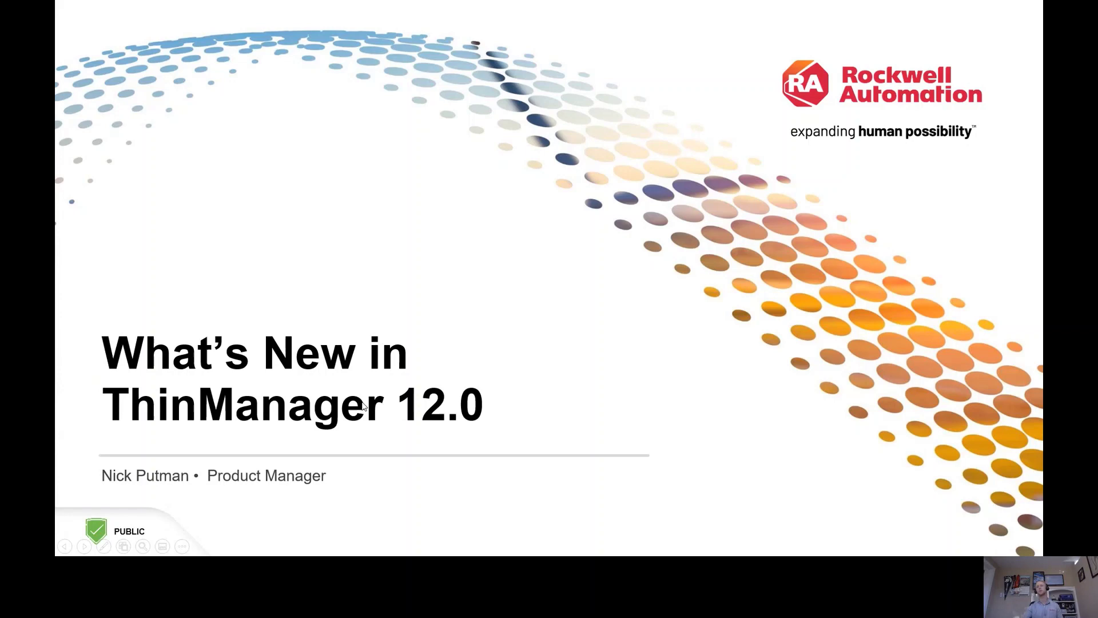
key("Right")
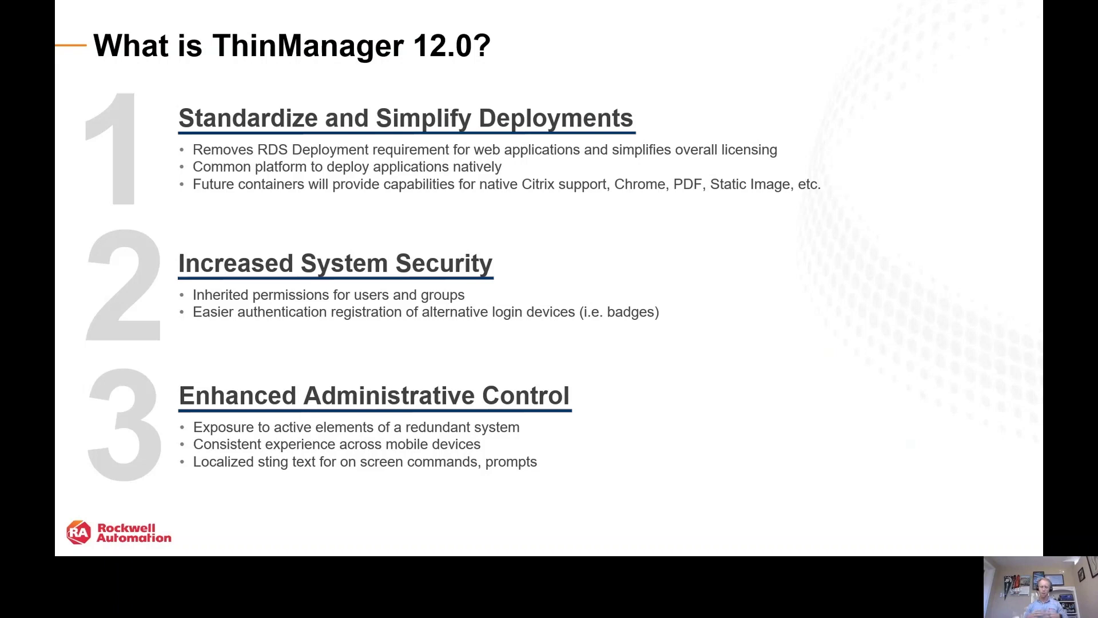
Advance past 'What is ThinManager 12.0?' to the release summary slide.
key("Right")
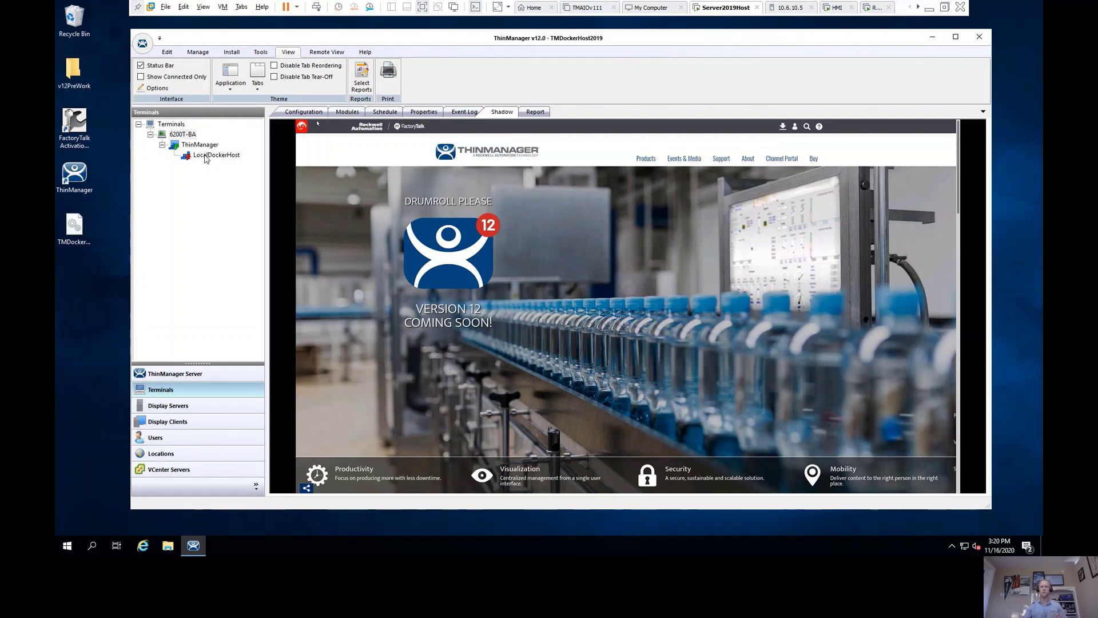
Show the Container Hosts summary under Display Servers, confirming LocalDockerHost is Ready, and collapse Cameras and VNC Servers.
left_click(172, 406)
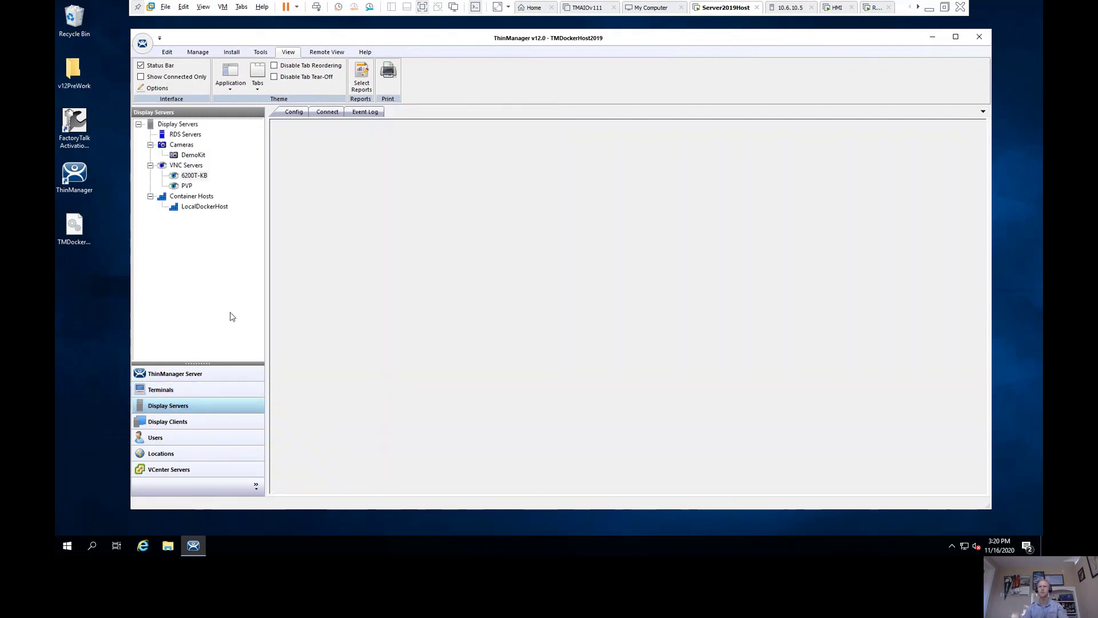
left_click(198, 196)
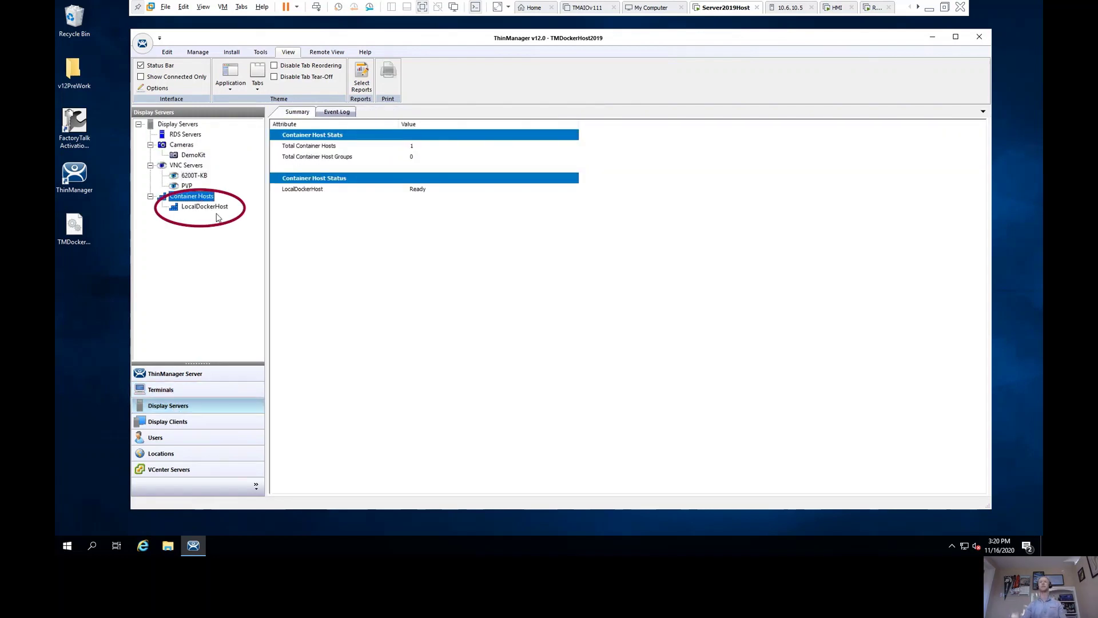
left_click(150, 144)
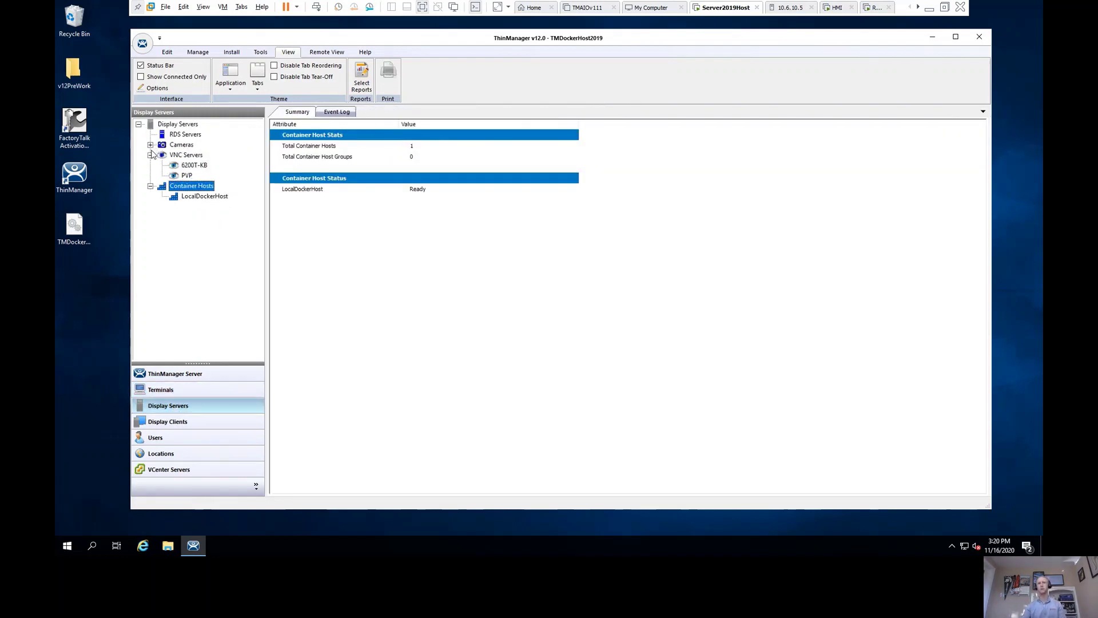
left_click(151, 155)
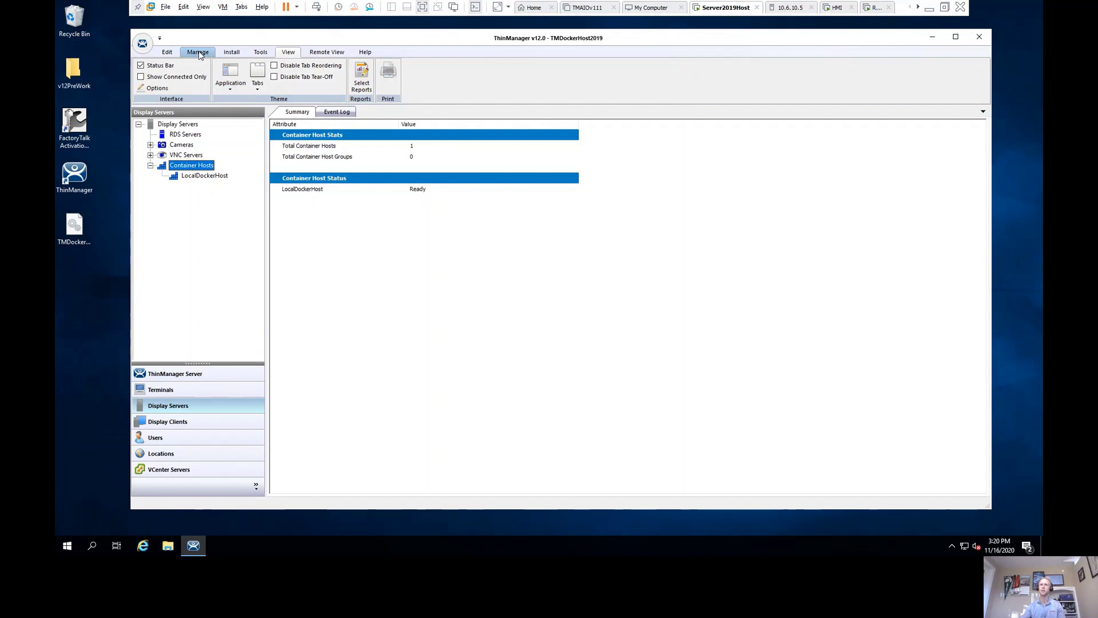
Show and expand the Container Host display clients summary, listing Masters and ThinManager.
left_click(166, 422)
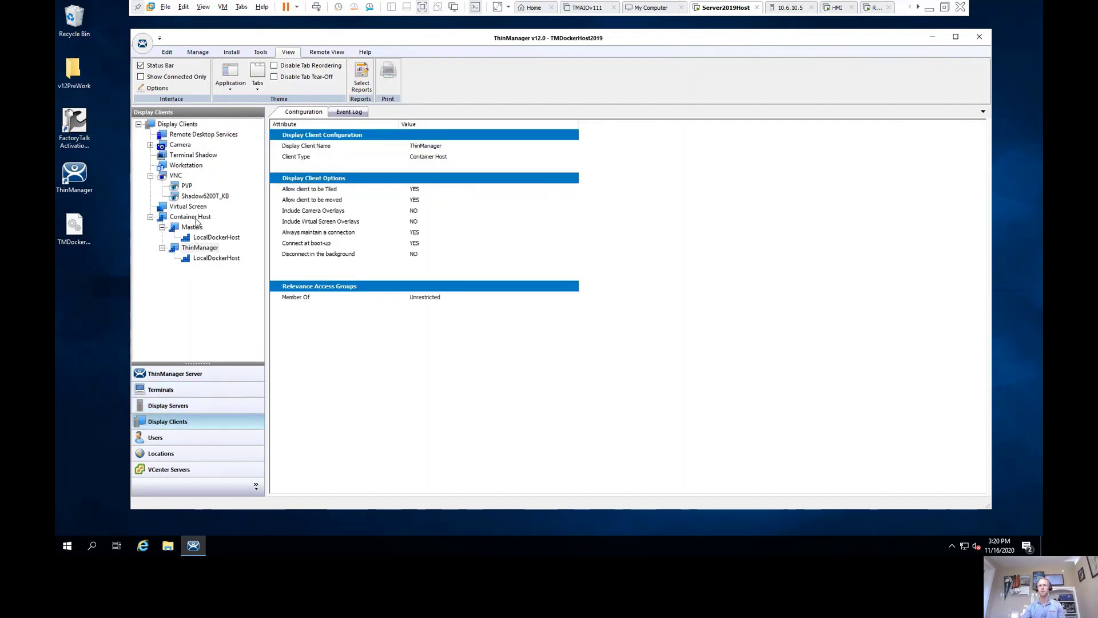
left_click(150, 217)
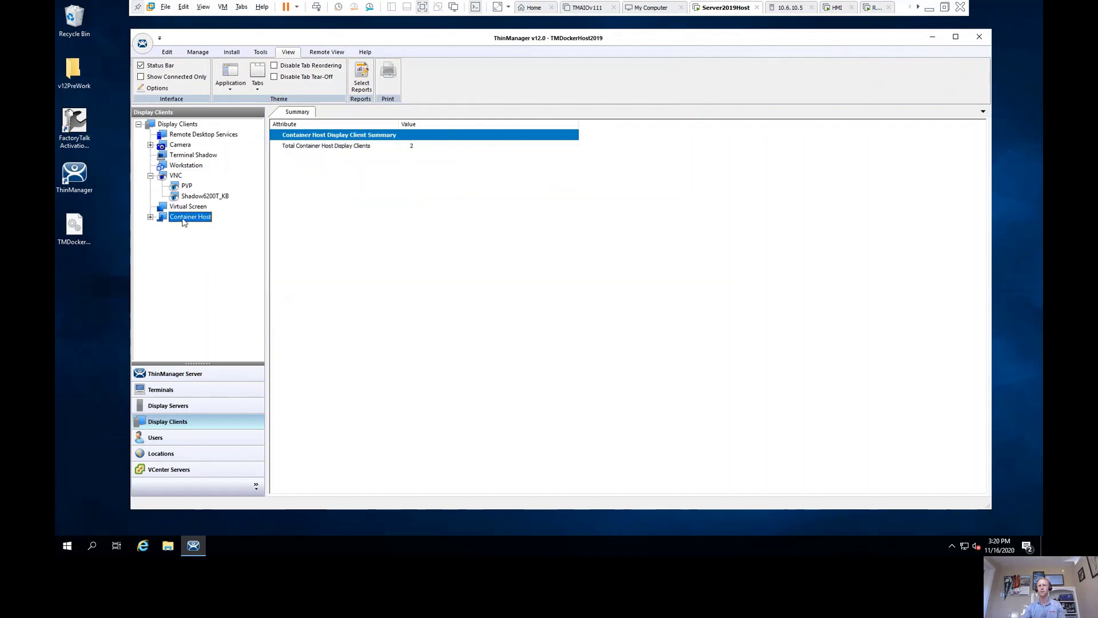
left_click(151, 217)
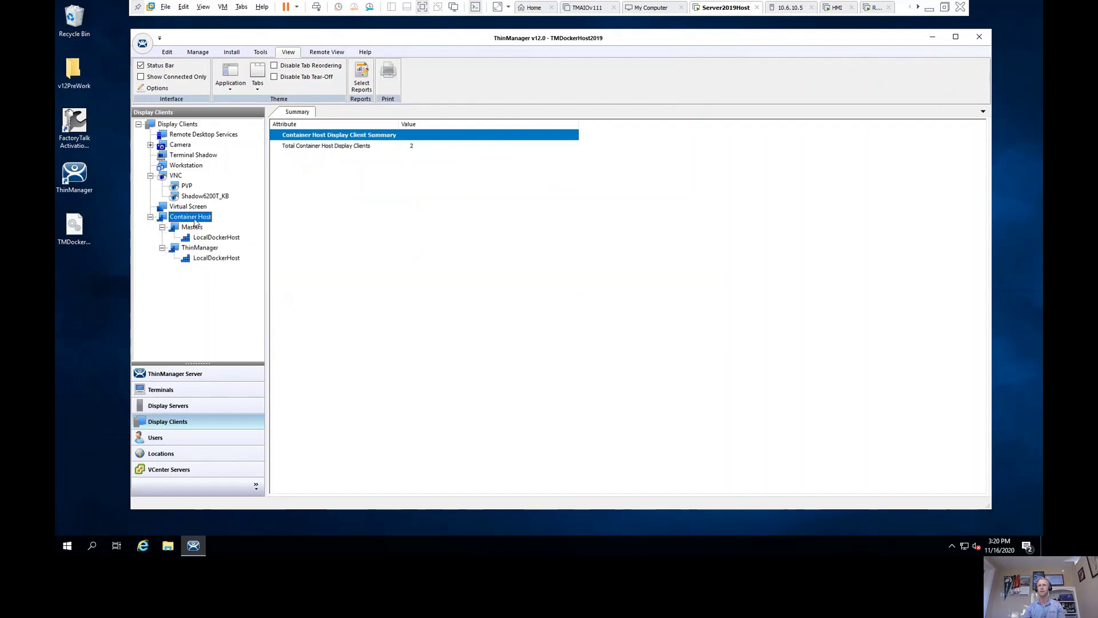
Start a Container Host display client named 'Demo' on LocalDockerHost, then cancel the wizard.
right_click(194, 220)
left_click(228, 228)
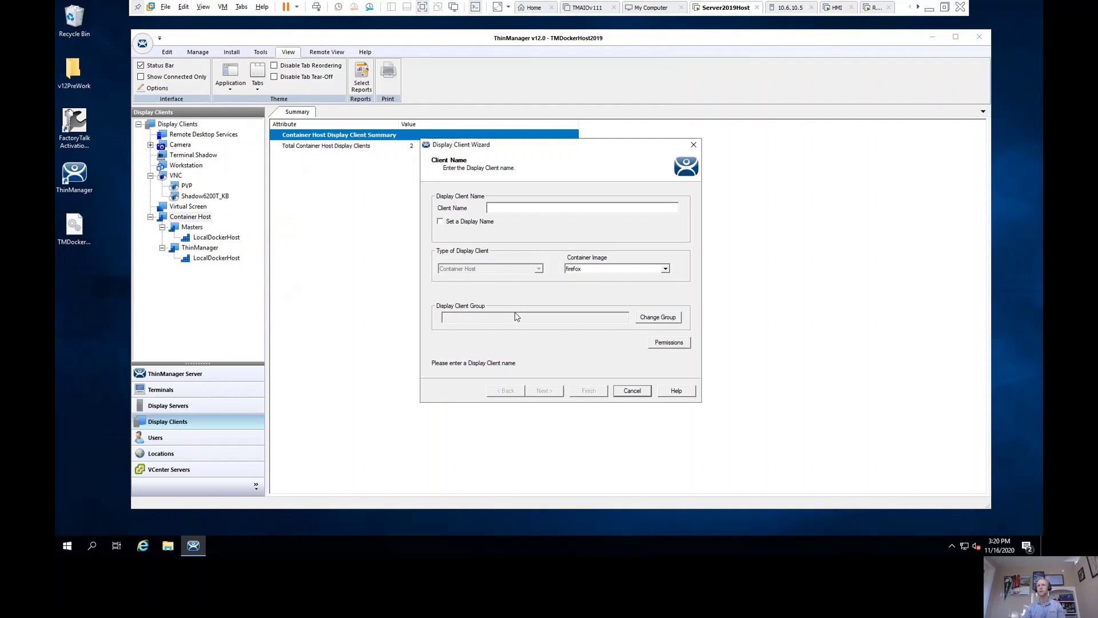
type("Demo")
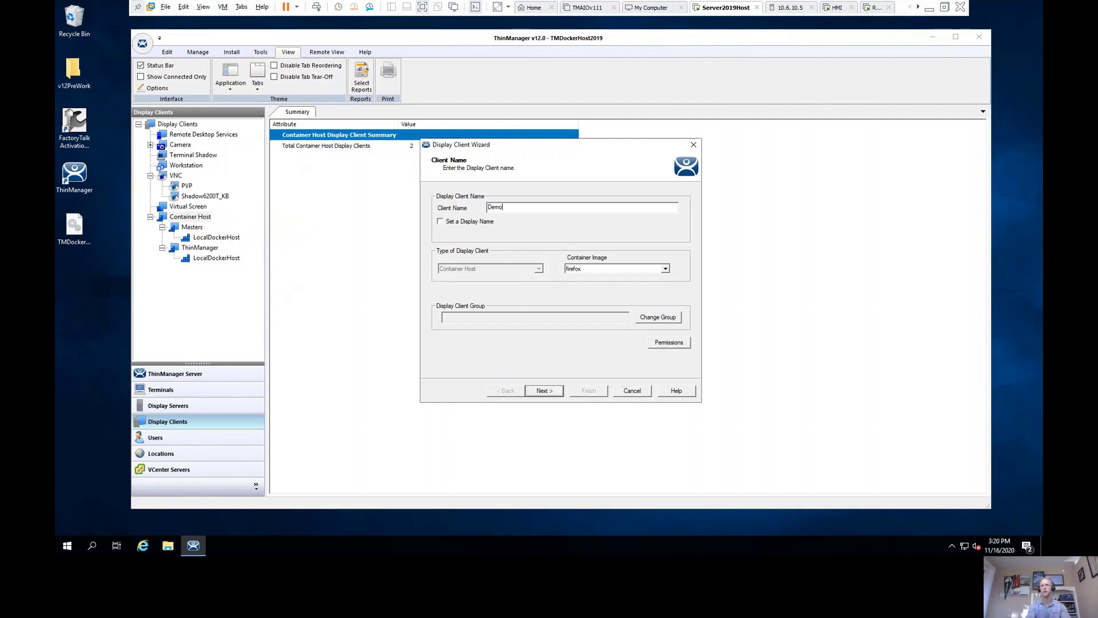
key("Return")
key("Return")
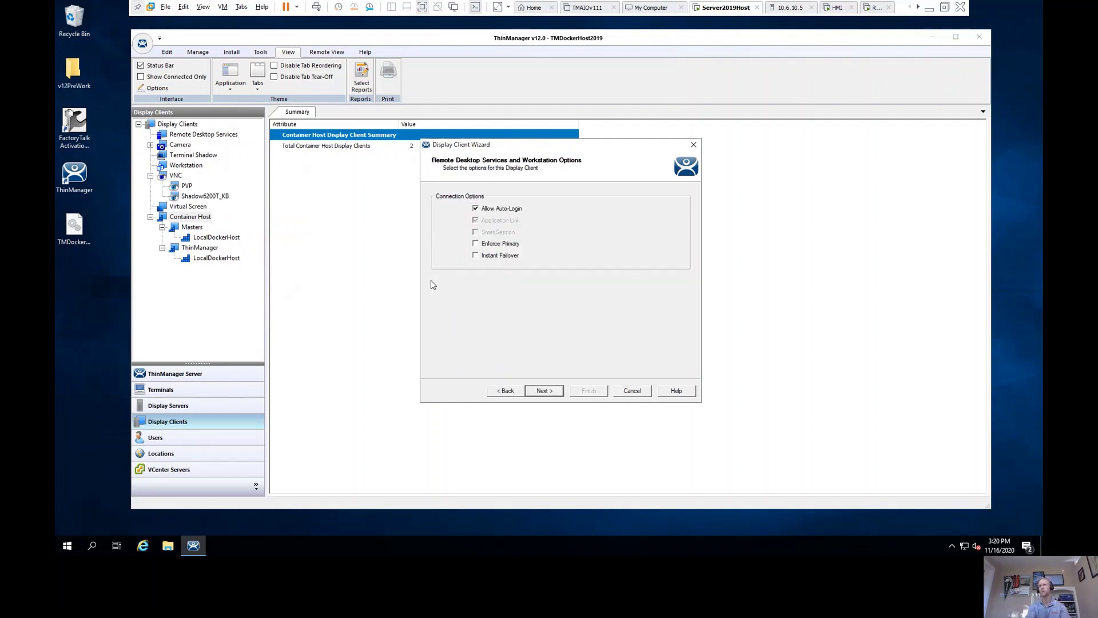
key("Return")
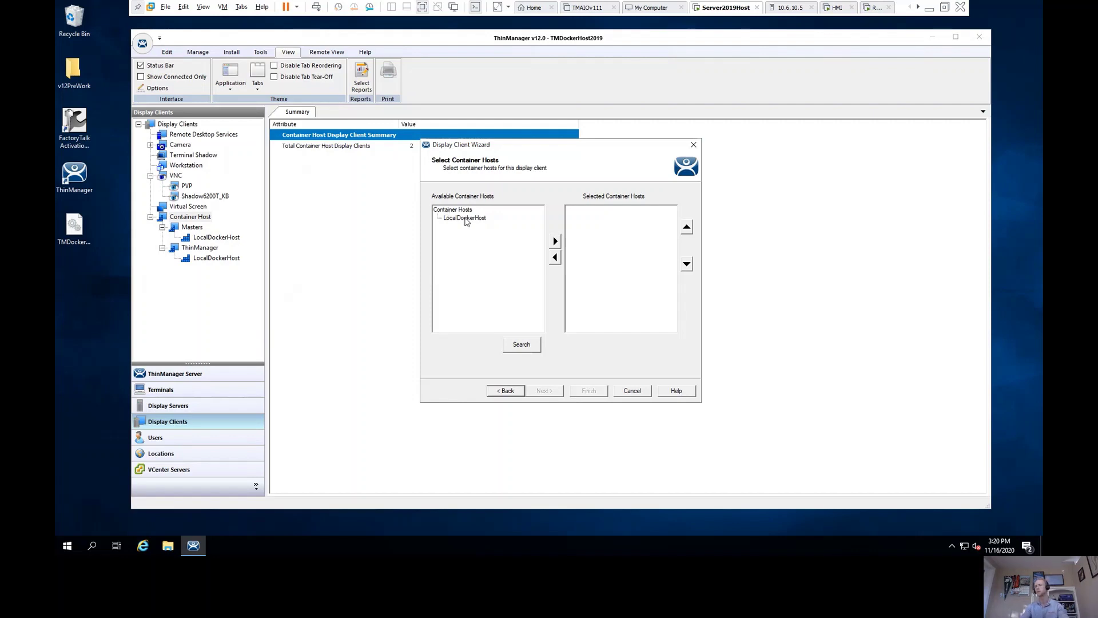
left_click(465, 218)
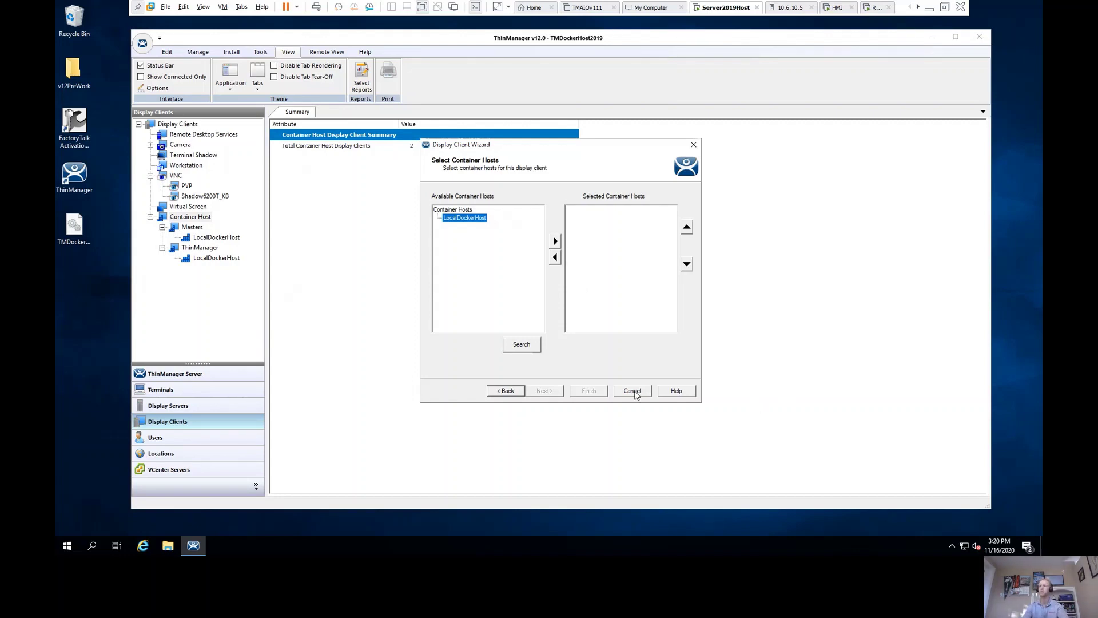
left_click(633, 391)
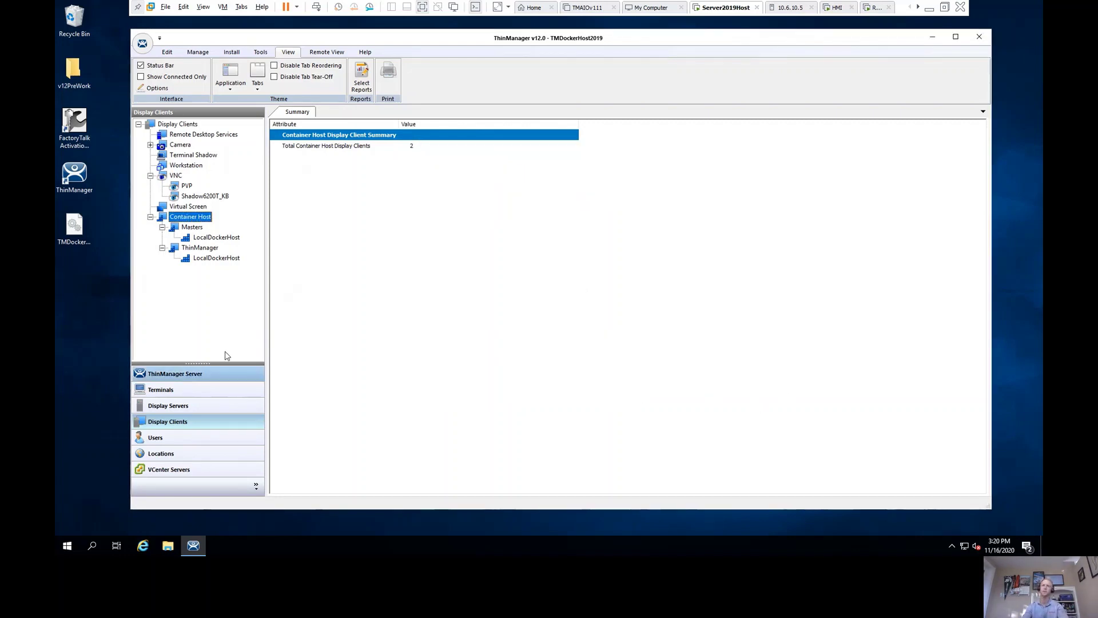
Run through terminal 6200T-BA's configuration wizard, keeping ThinManager as its display client, and finish.
left_click(209, 391)
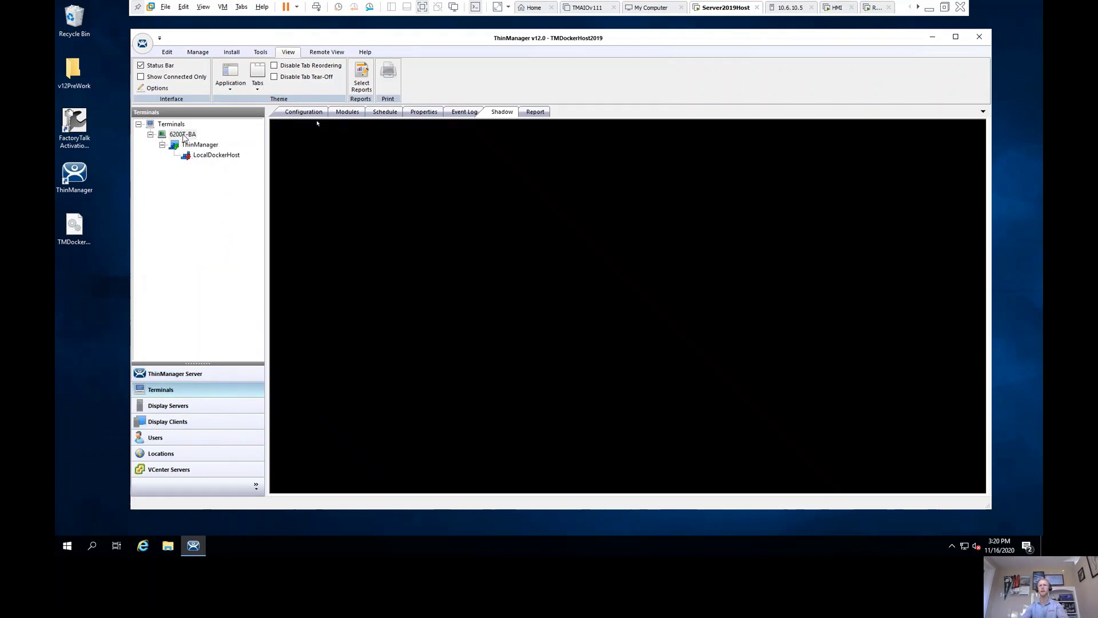
double_click(184, 137)
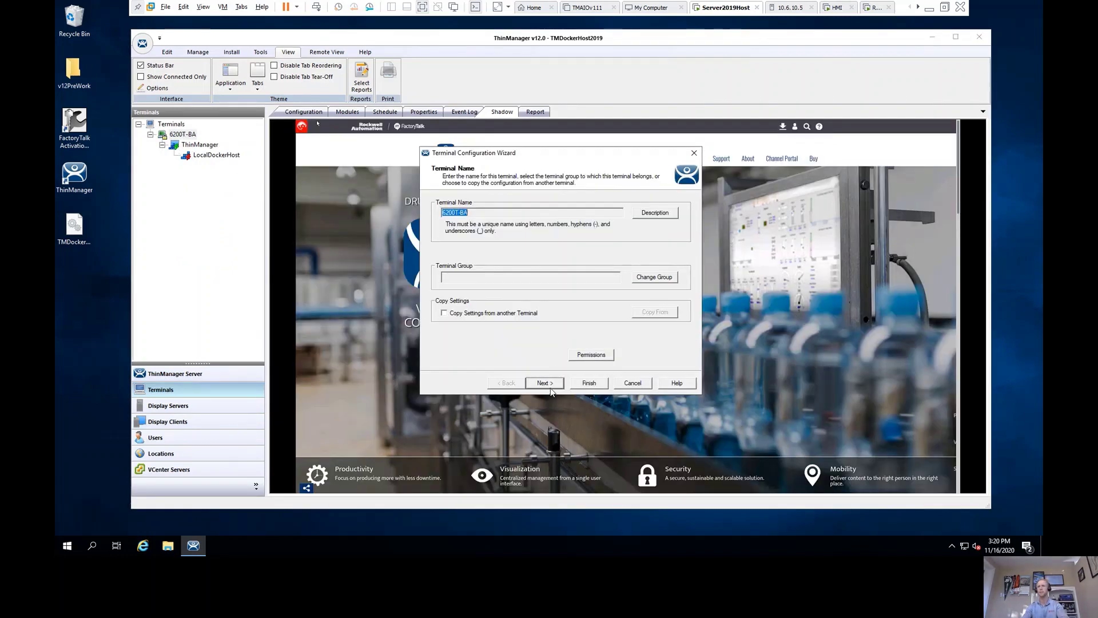
left_click(552, 389)
left_click(552, 389)
left_click(552, 389)
left_click(552, 389)
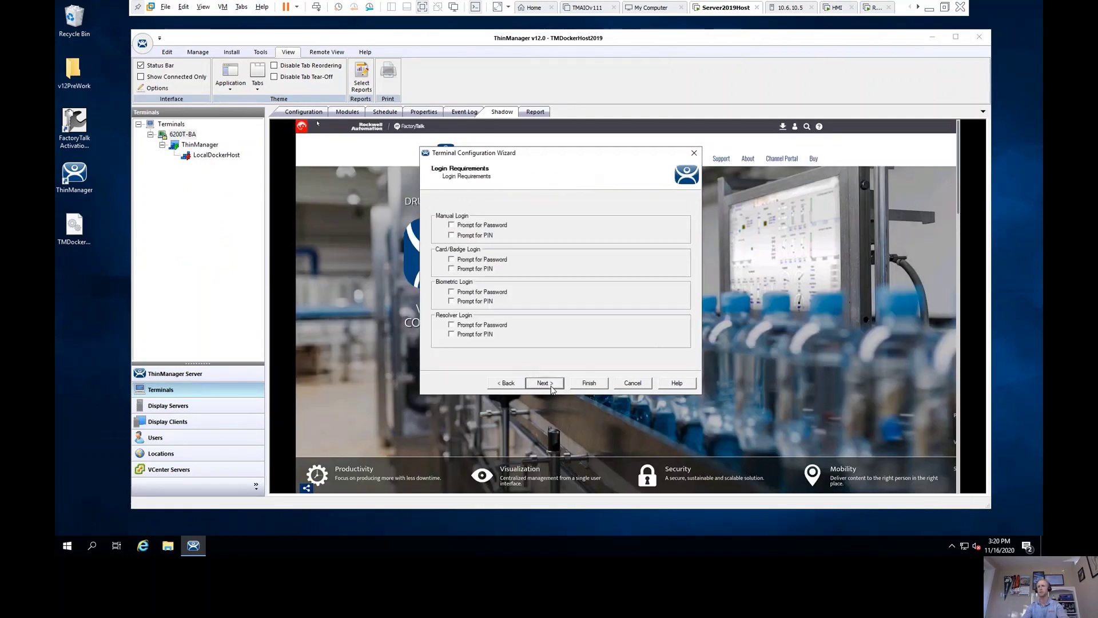
left_click(552, 389)
left_click(602, 224)
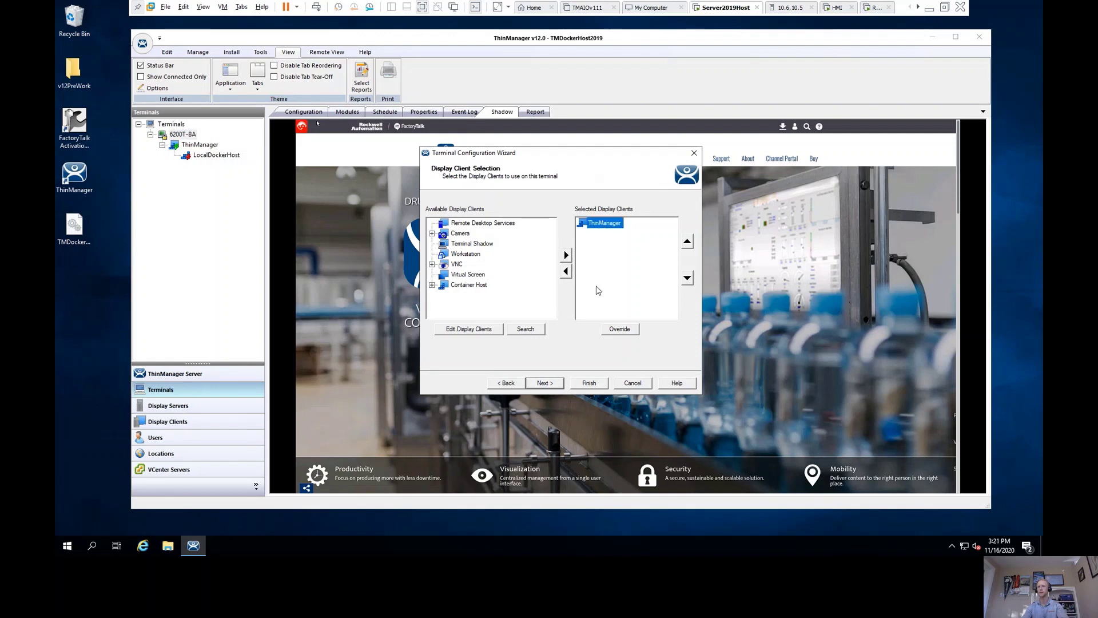
left_click(604, 387)
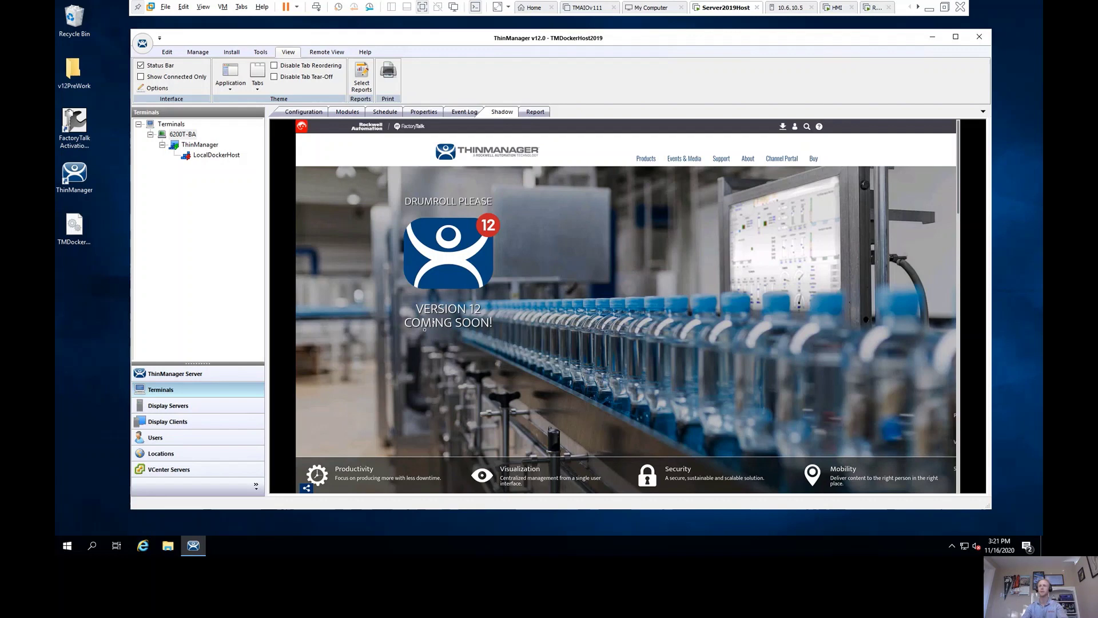
right_click(279, 547)
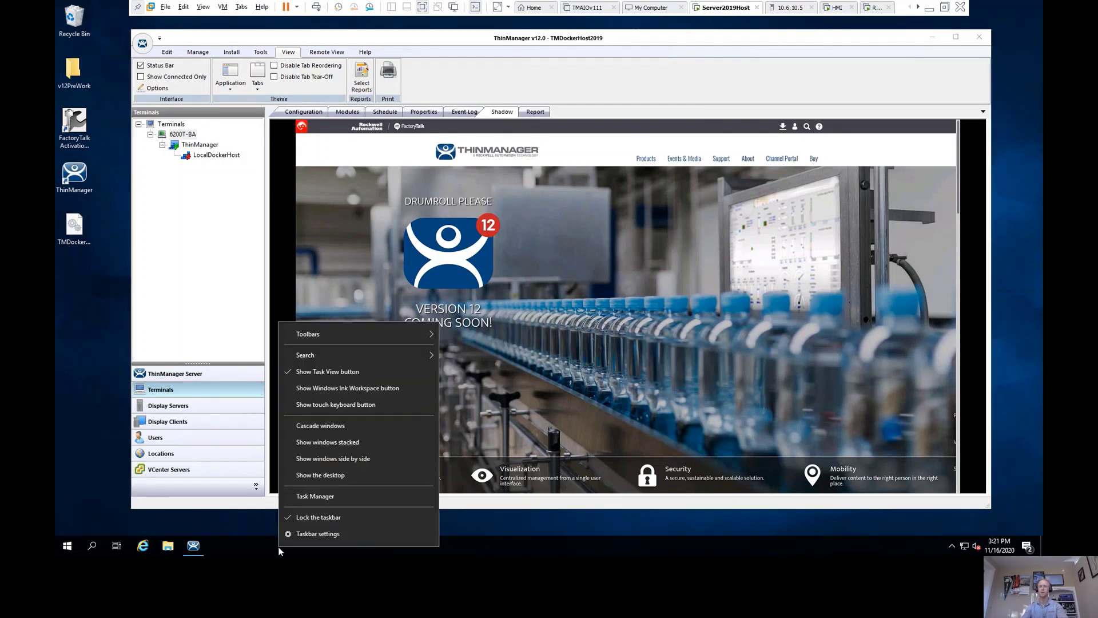
left_click(323, 498)
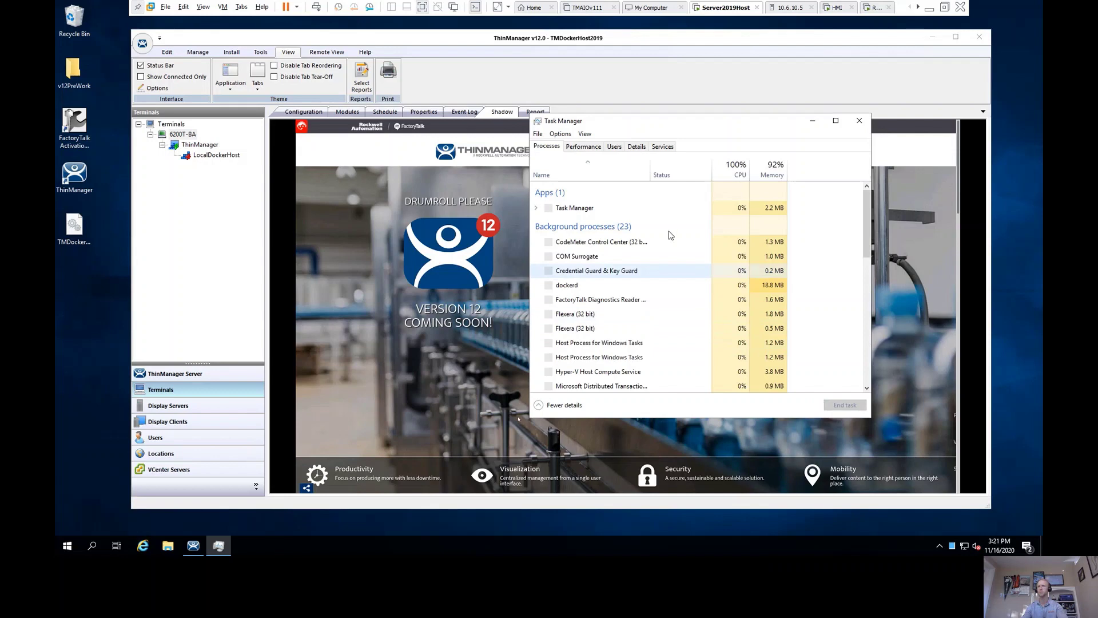
left_click(615, 147)
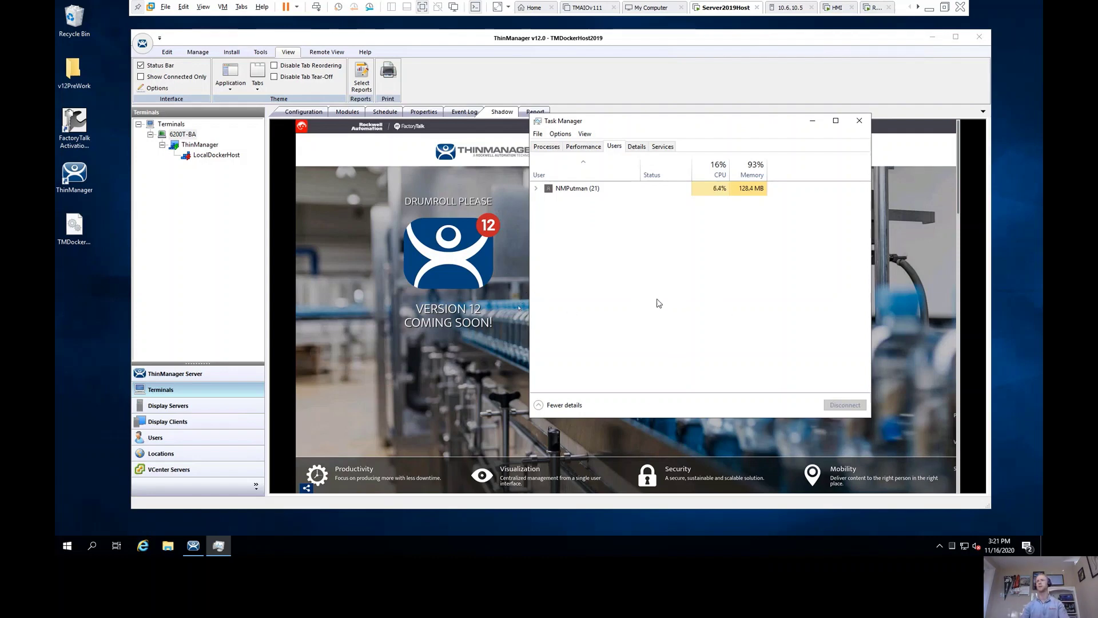
key("alt+F4")
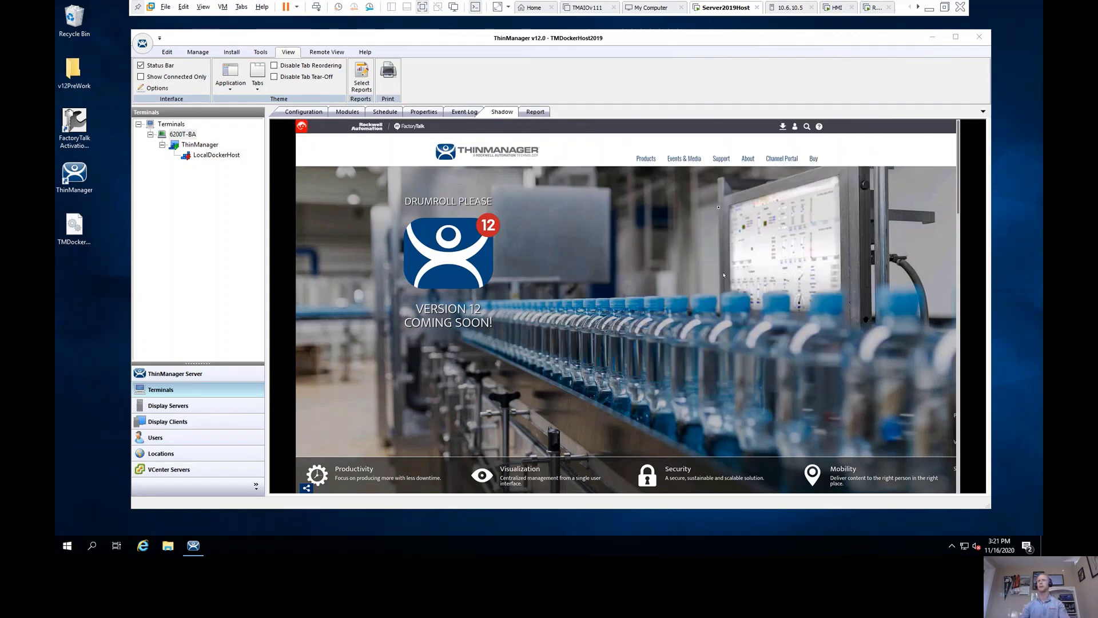
View the Install and Manage ribbon options, then open terminal 6200T-BA's configuration wizard.
left_click(232, 53)
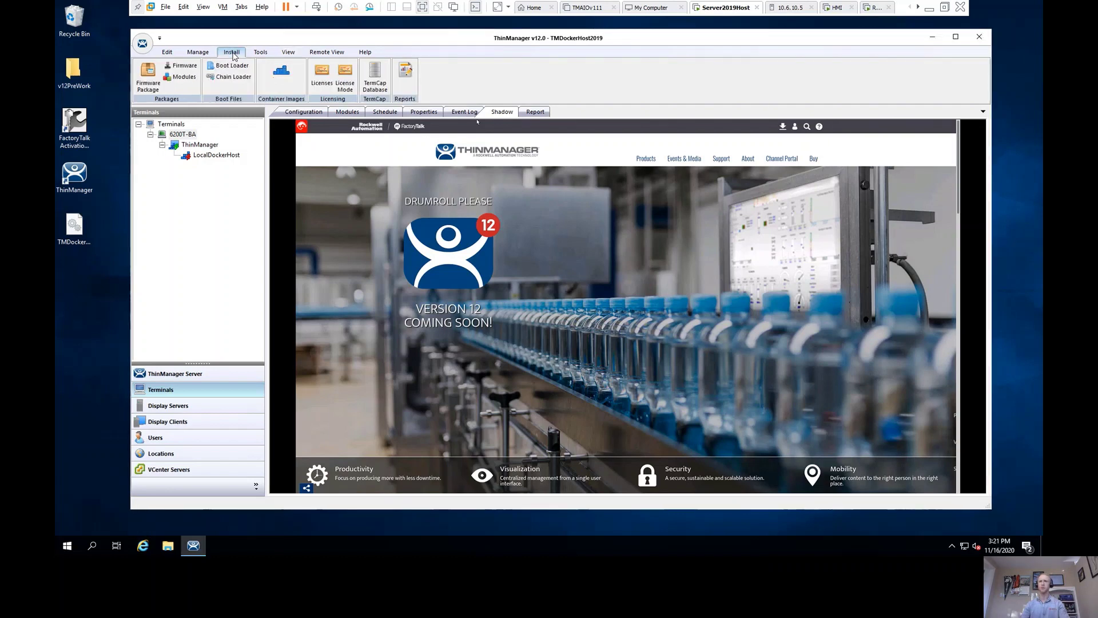
left_click(200, 52)
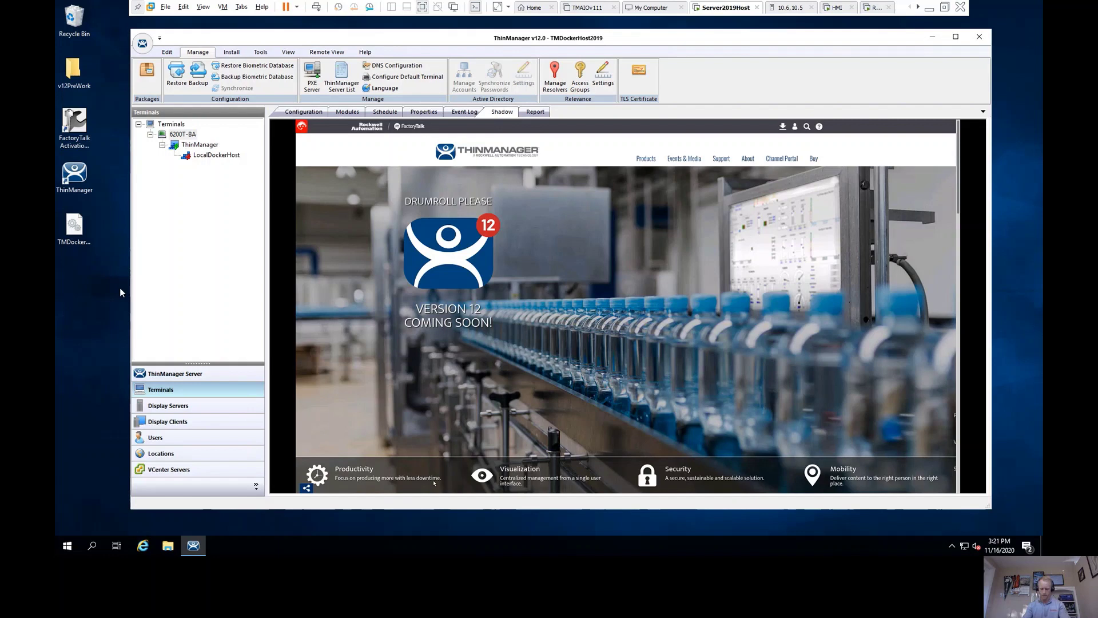
double_click(185, 135)
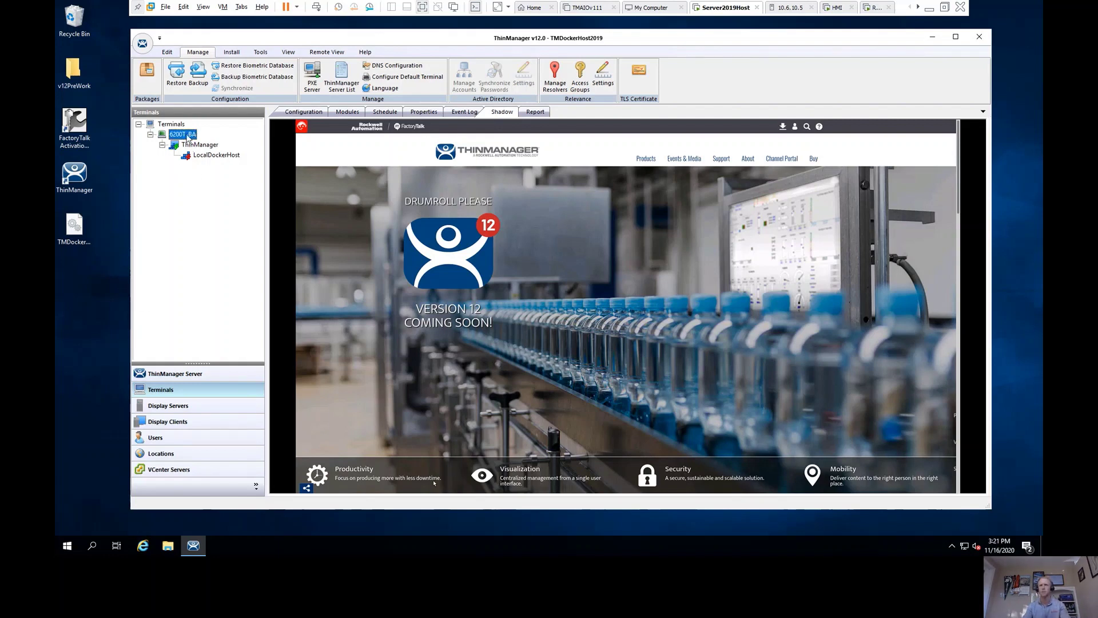
Advance terminal 6200T-BA's wizard past login requirements and display clients to the hotkey page.
left_click(551, 385)
left_click(551, 385)
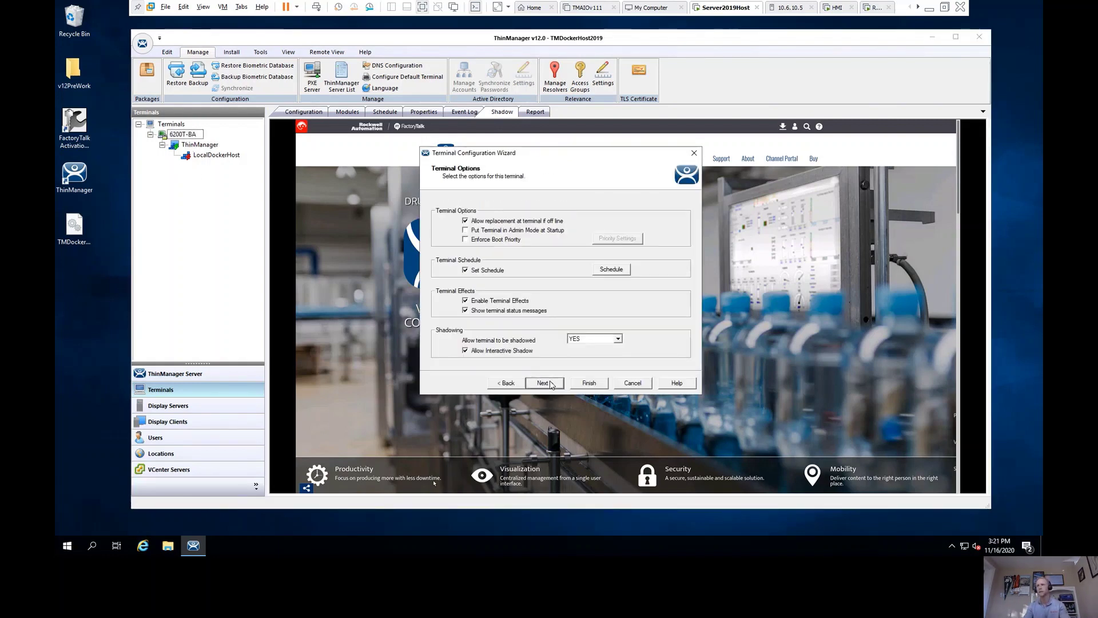
left_click(551, 384)
left_click(551, 384)
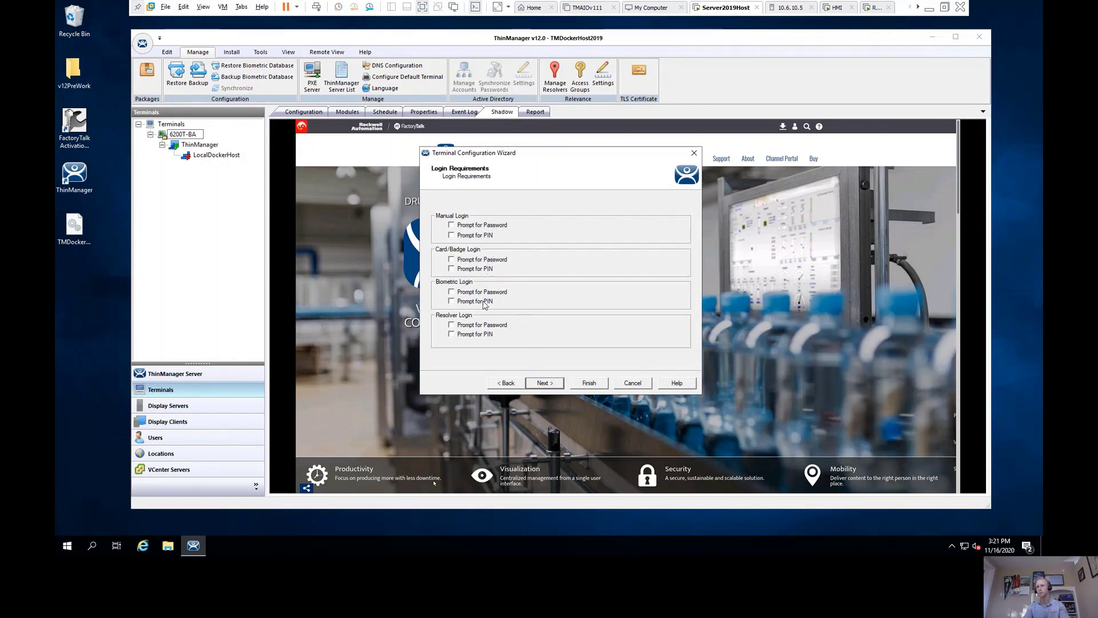
left_click(556, 384)
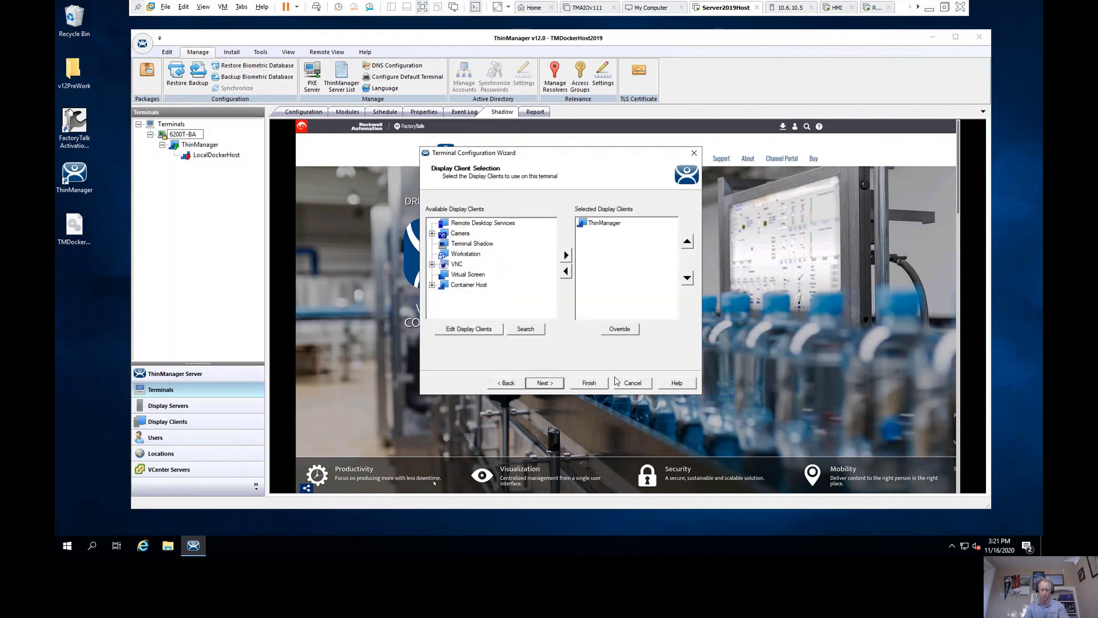
left_click(561, 387)
left_click(560, 387)
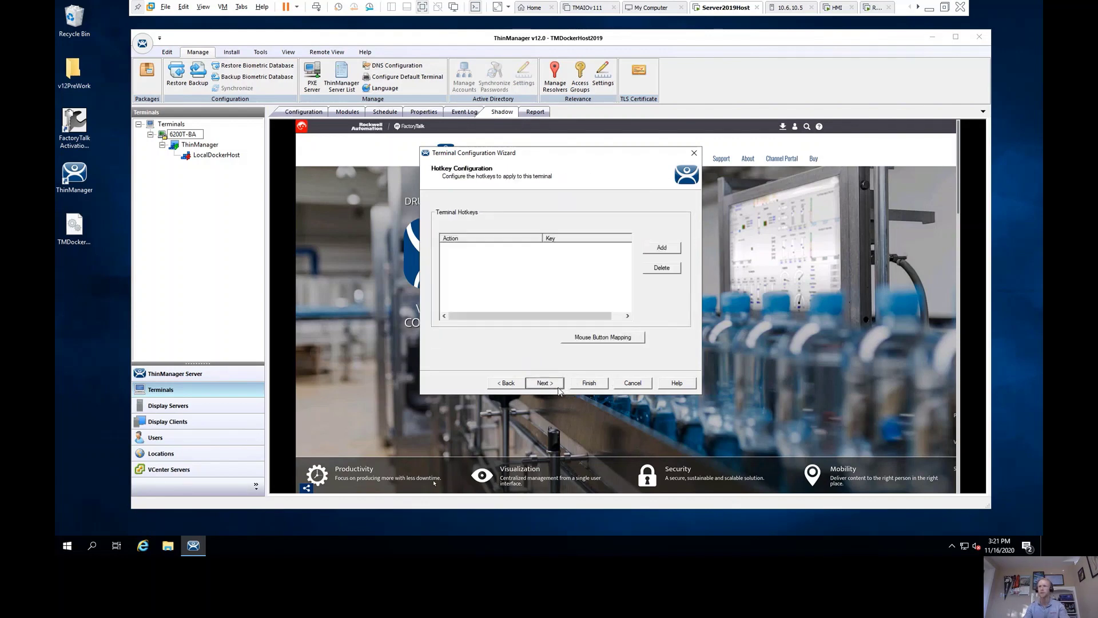
Look through the available hotkey actions for a new hotkey, then cancel without adding it.
left_click(662, 248)
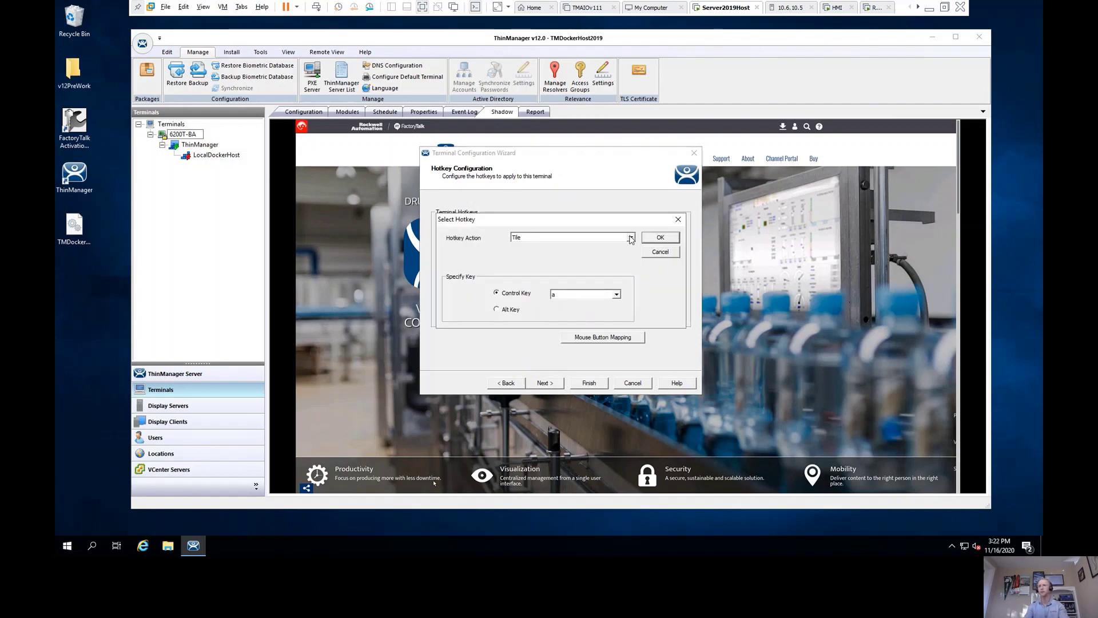
left_click(631, 238)
left_click_drag(633, 269, 633, 282)
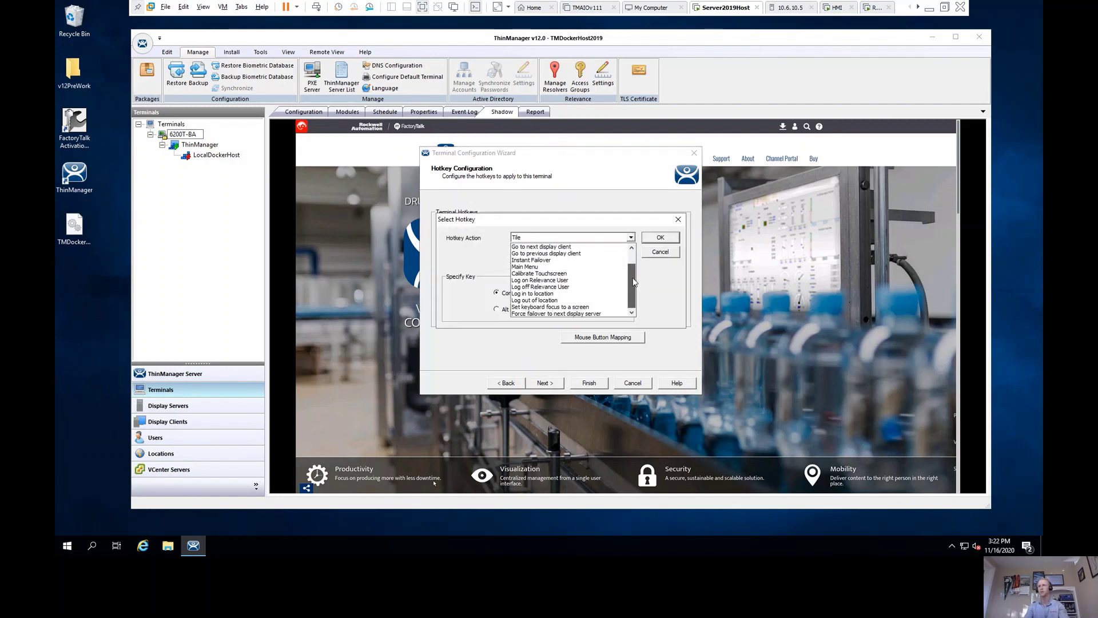
left_click(674, 290)
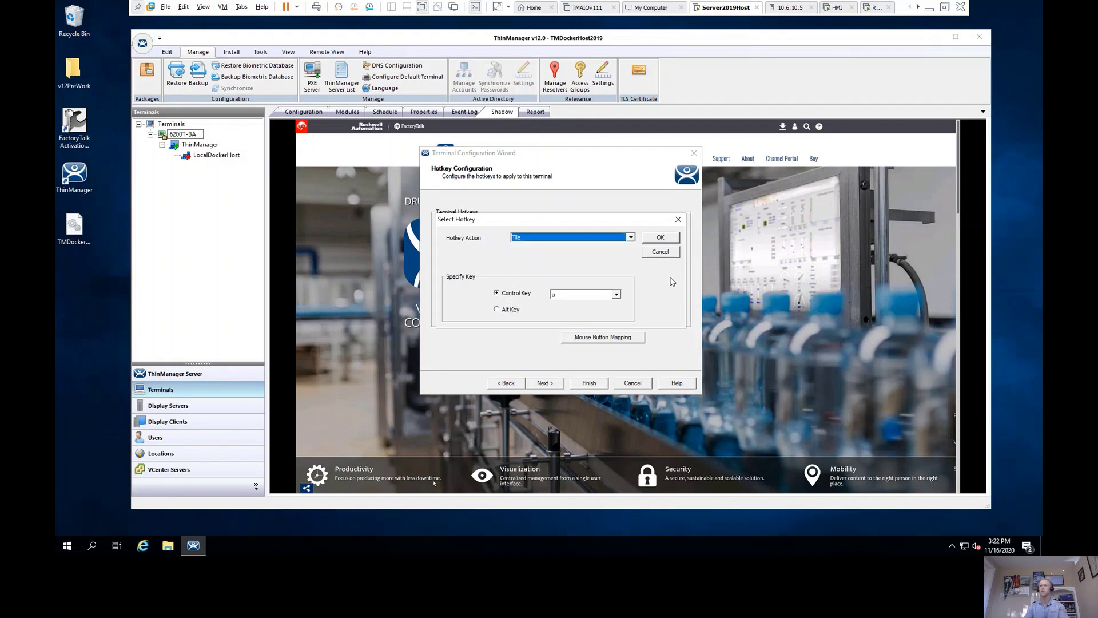
left_click(663, 256)
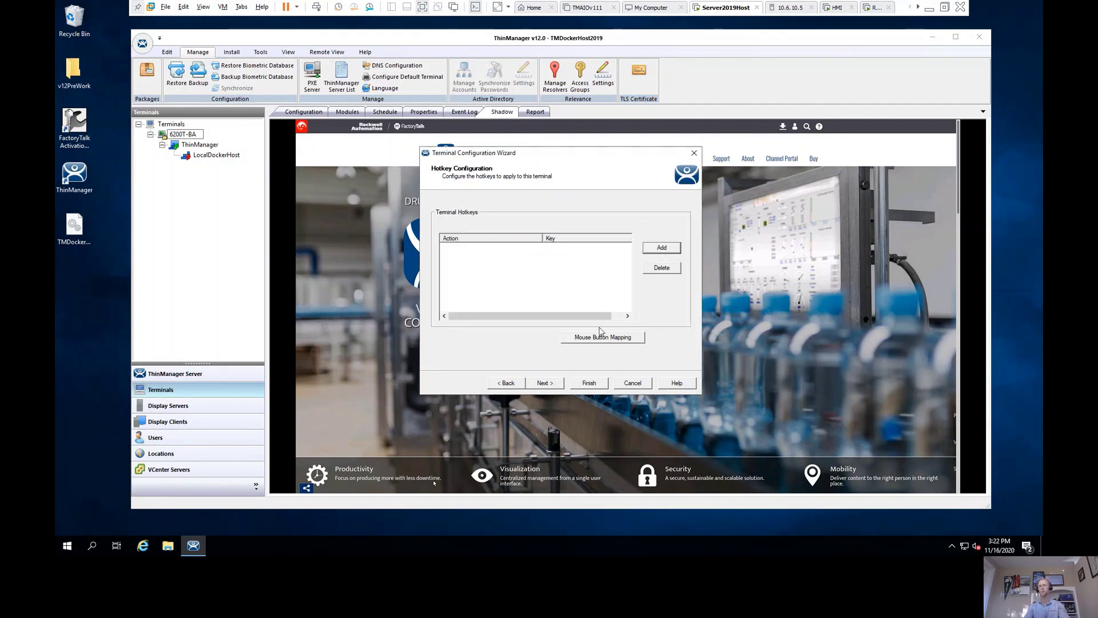
Continue through log-in, video resolution and module pages, then cancel the wizard.
left_click(549, 384)
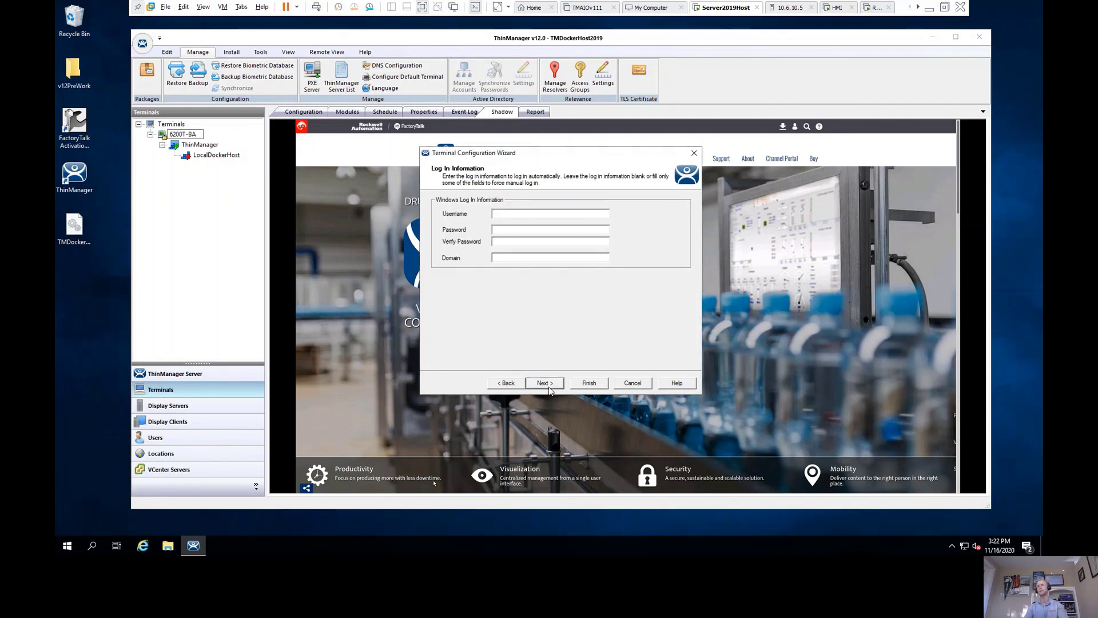
left_click(545, 383)
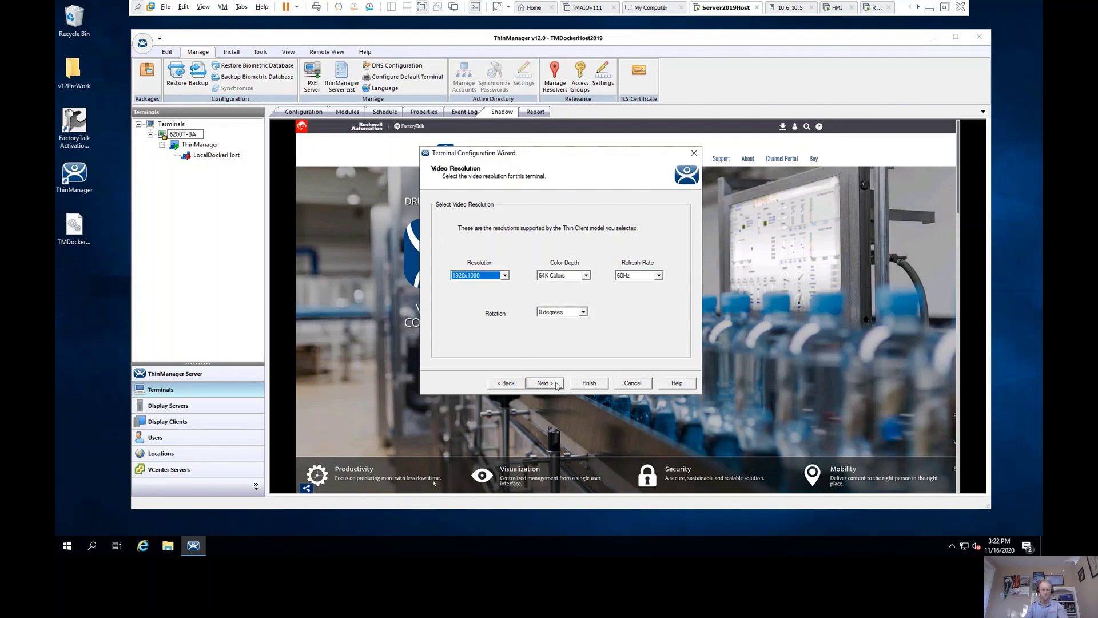
left_click(556, 385)
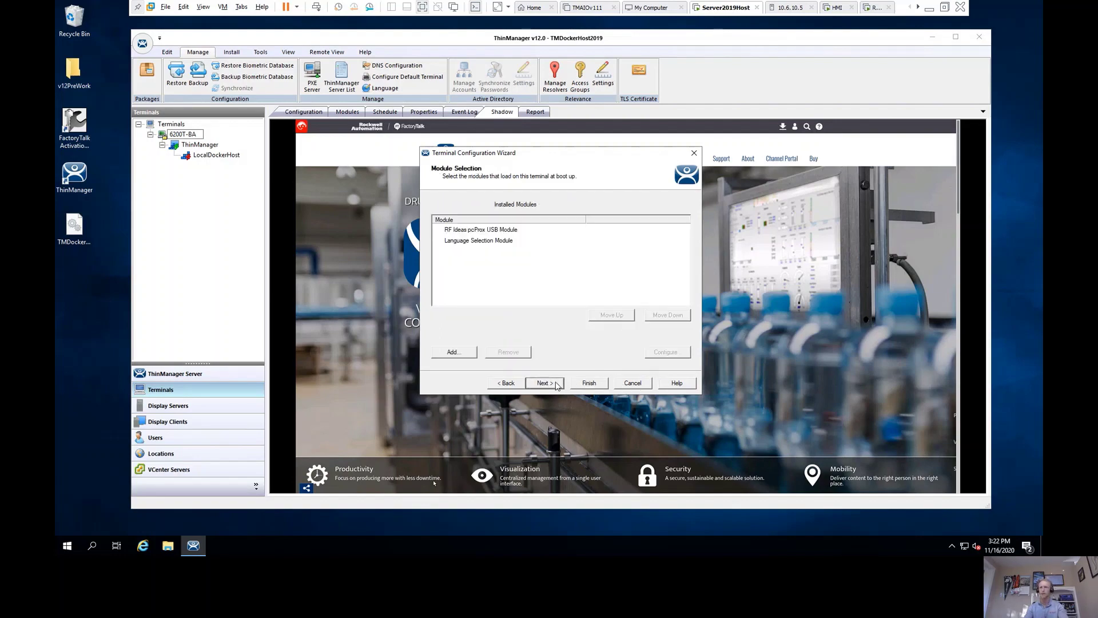
left_click(640, 384)
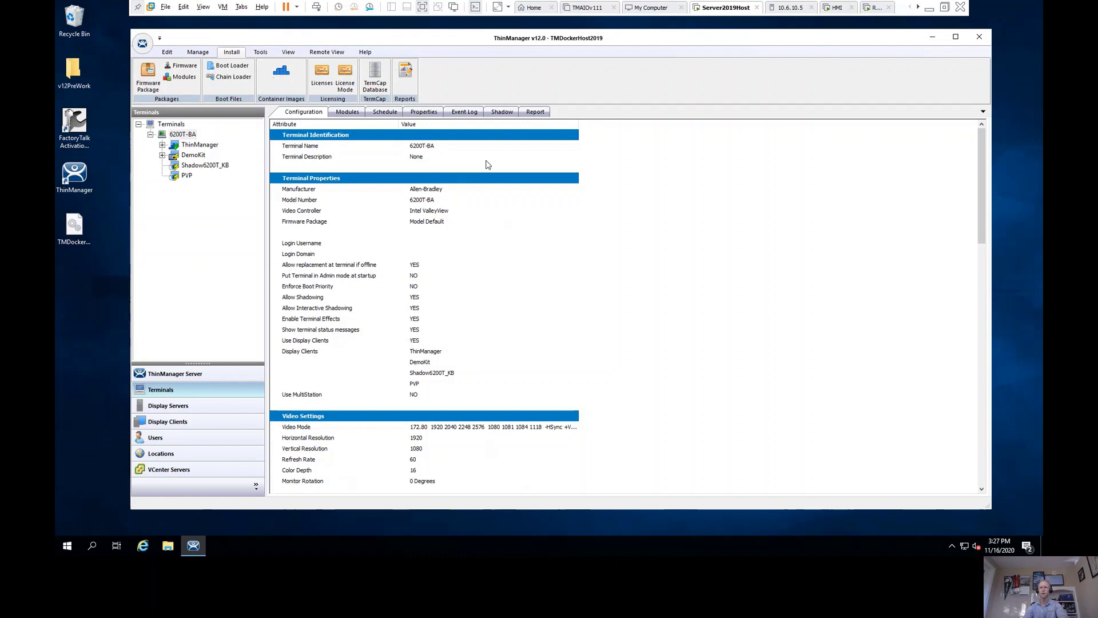
Start a new Container Host display client named 'Thin'.
left_click(193, 421)
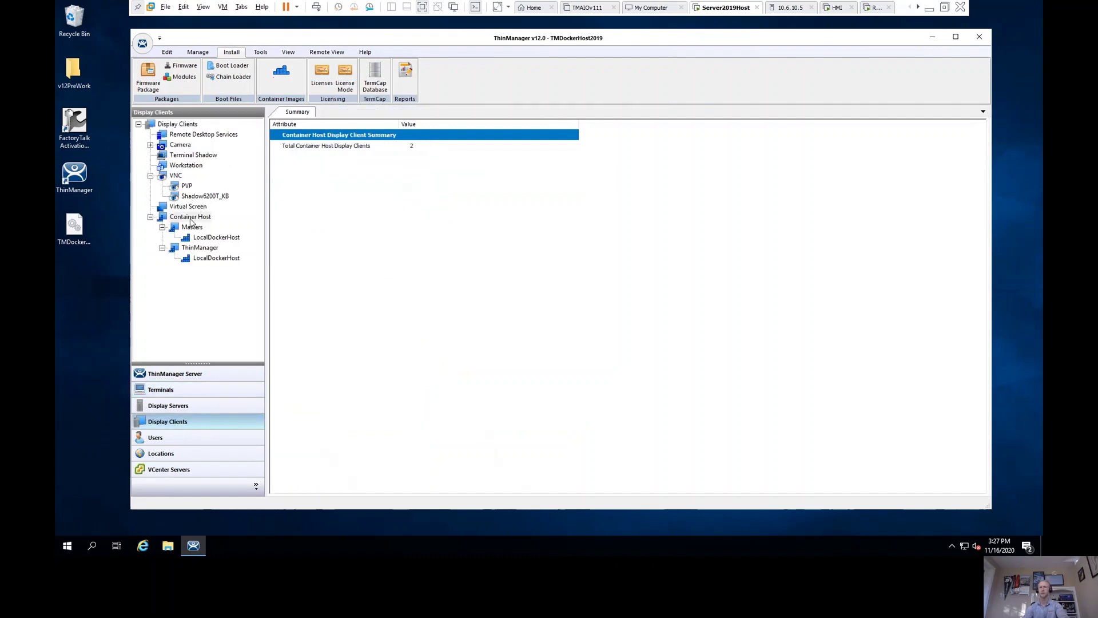
right_click(191, 220)
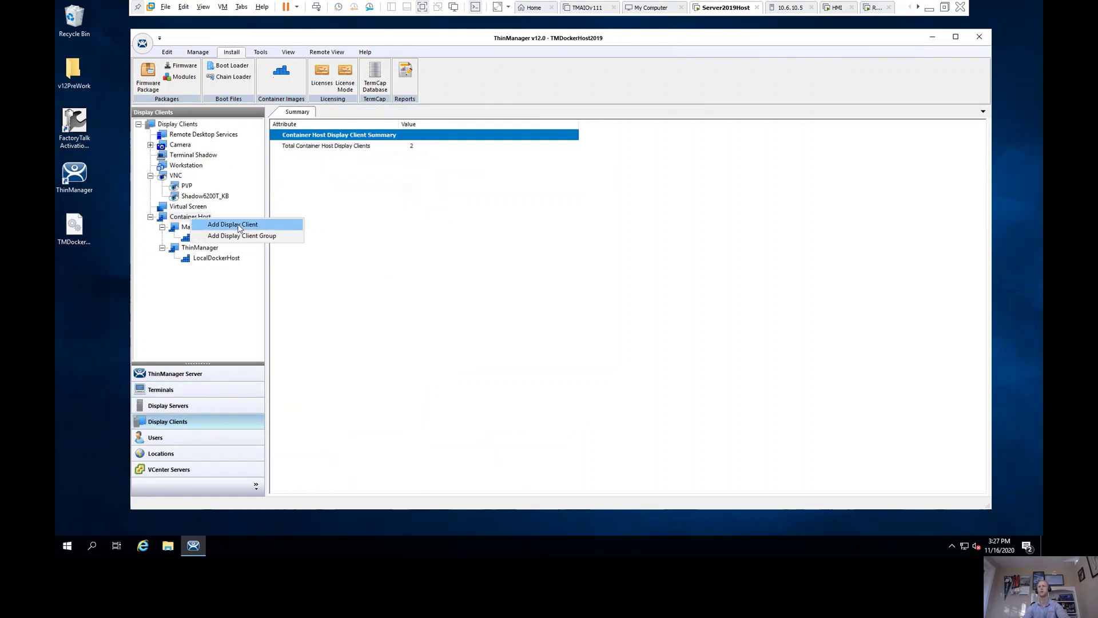
left_click(239, 227)
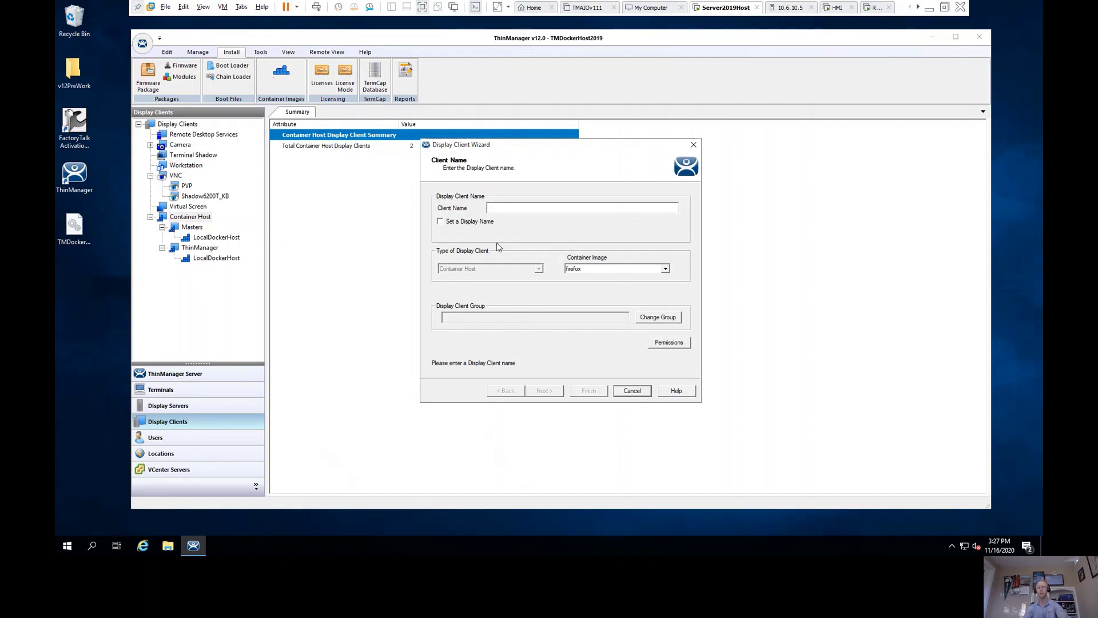
type("g")
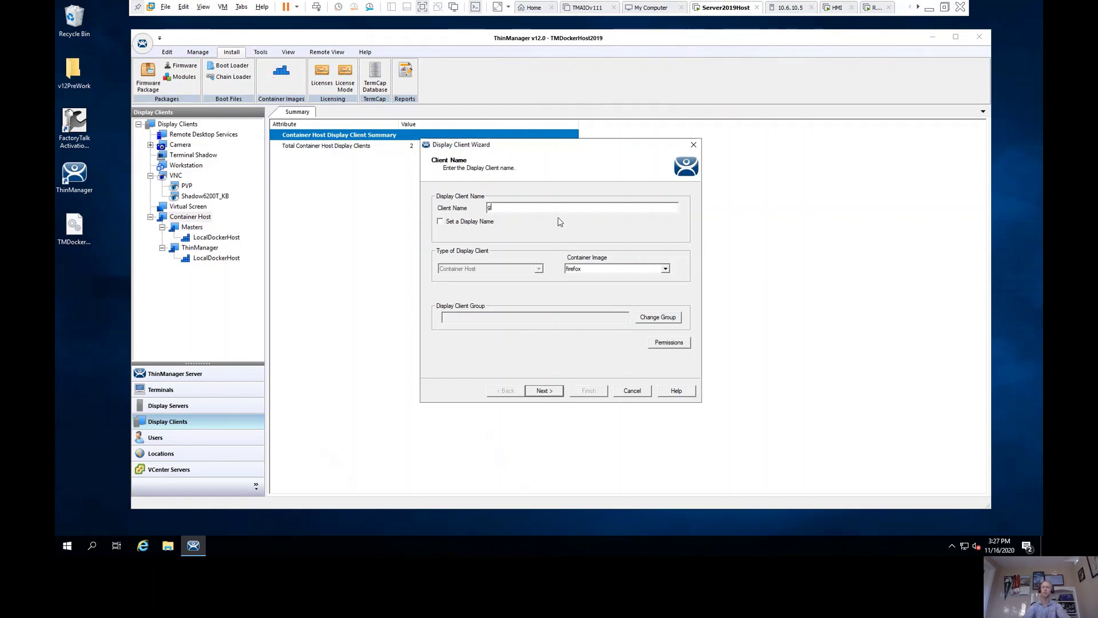
key("BackSpace")
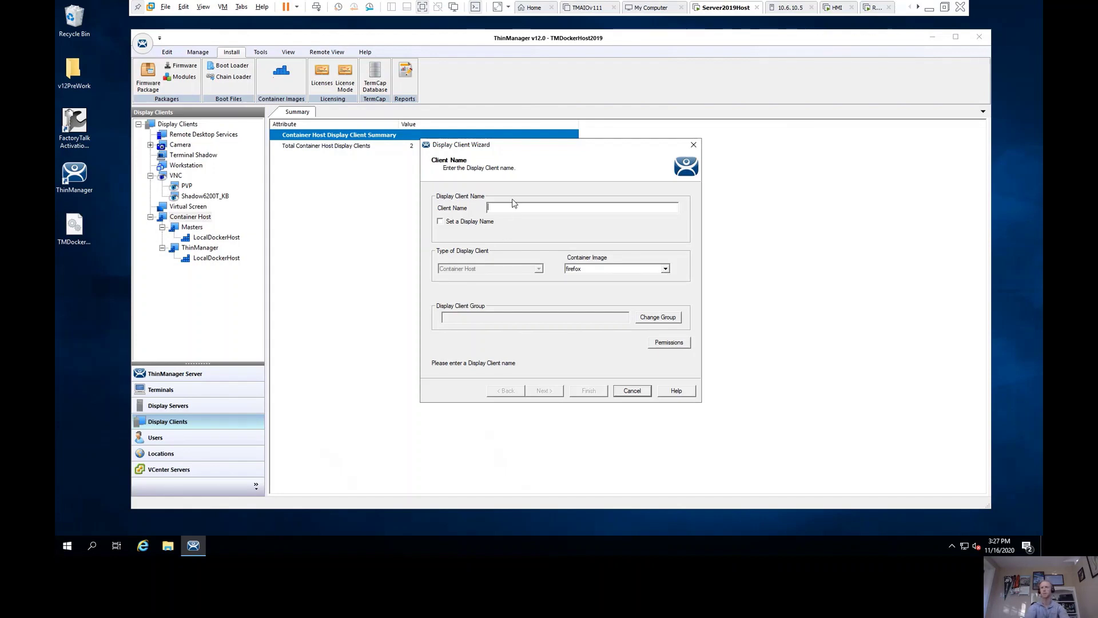
type("Thin")
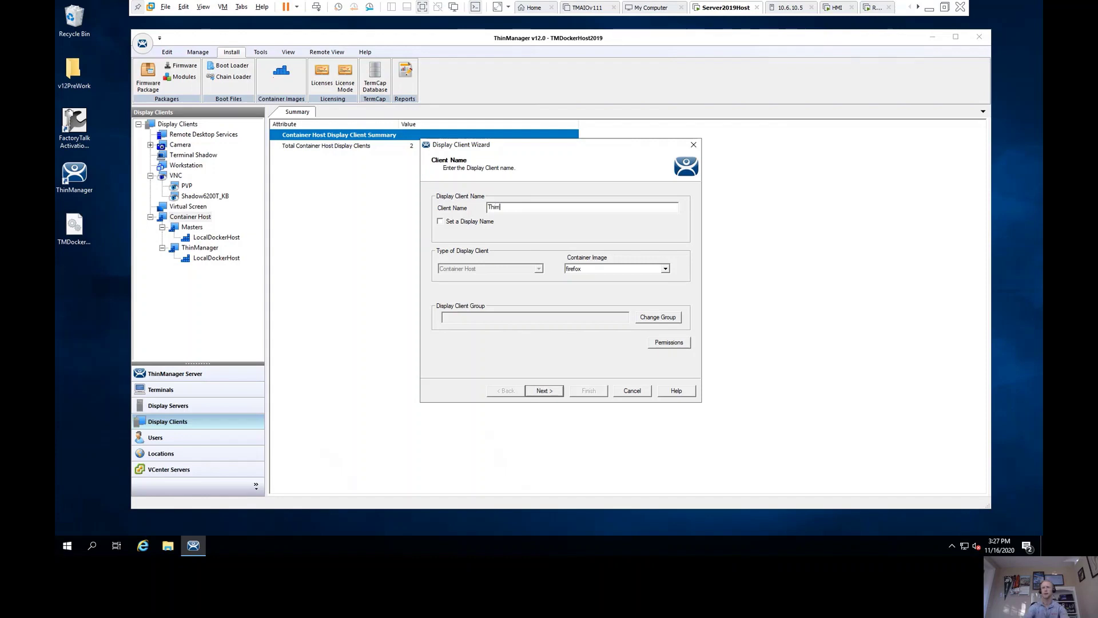
Advance the wizard, add LocalDockerHost as its container host, reach the URL page, then cancel.
left_click(553, 390)
left_click(555, 390)
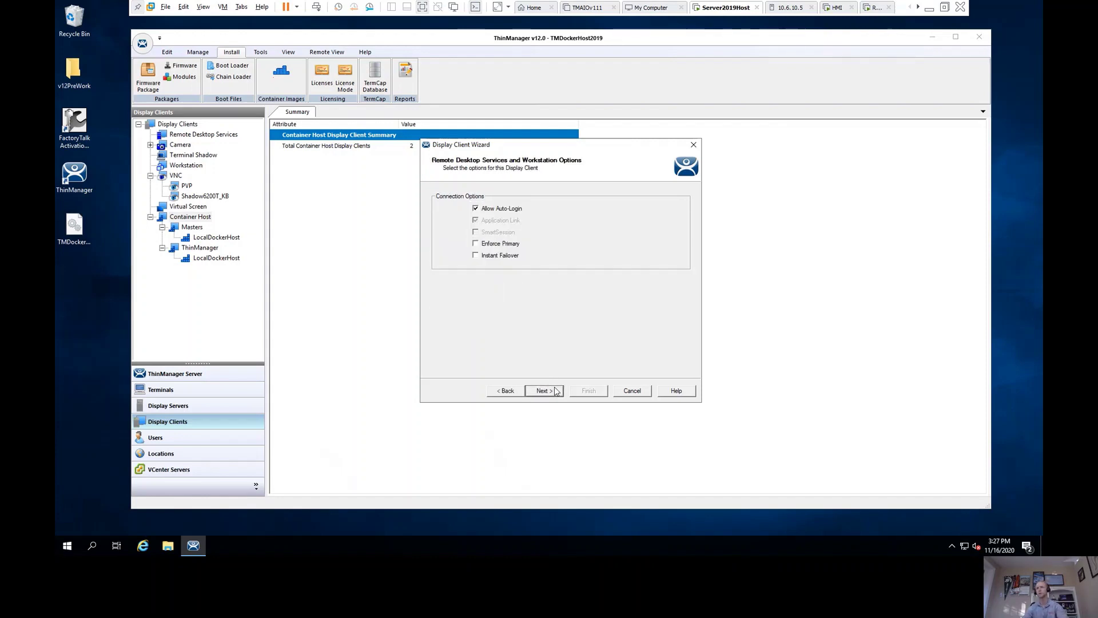
left_click(555, 390)
left_click(555, 391)
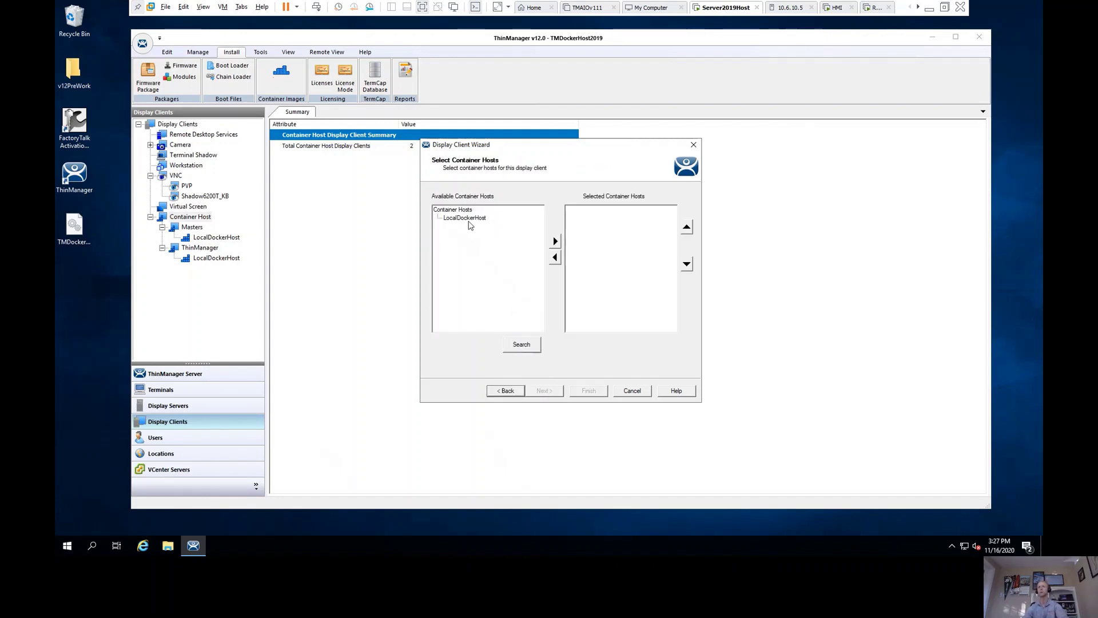
double_click(464, 217)
left_click(558, 393)
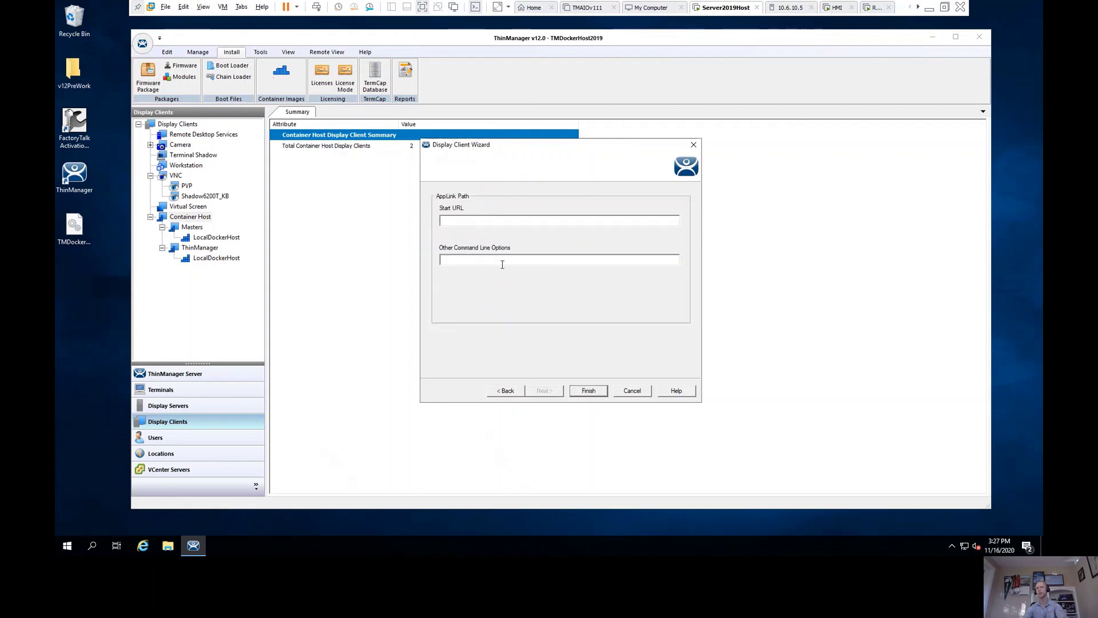
left_click(636, 392)
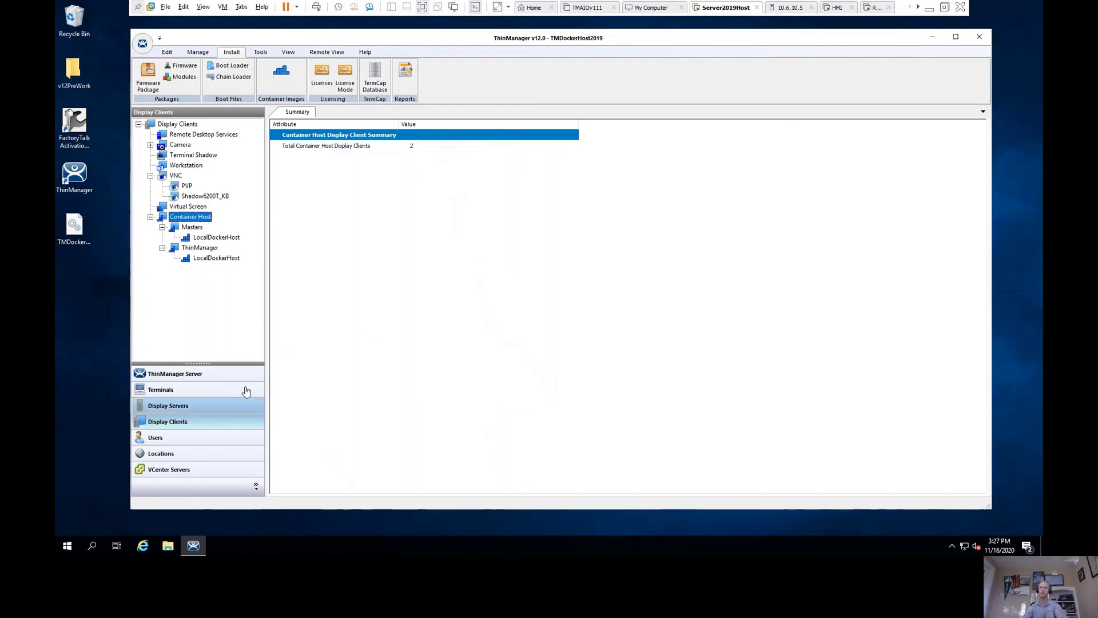
Return to the terminals list and shadow terminal 6200T-BA.
left_click(186, 392)
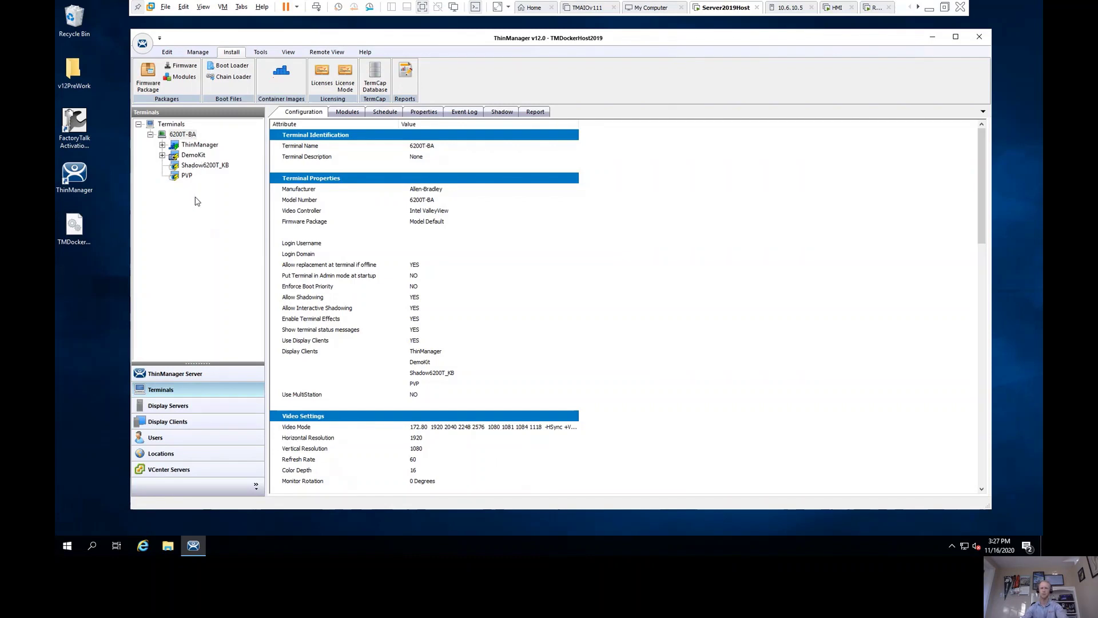
left_click(496, 113)
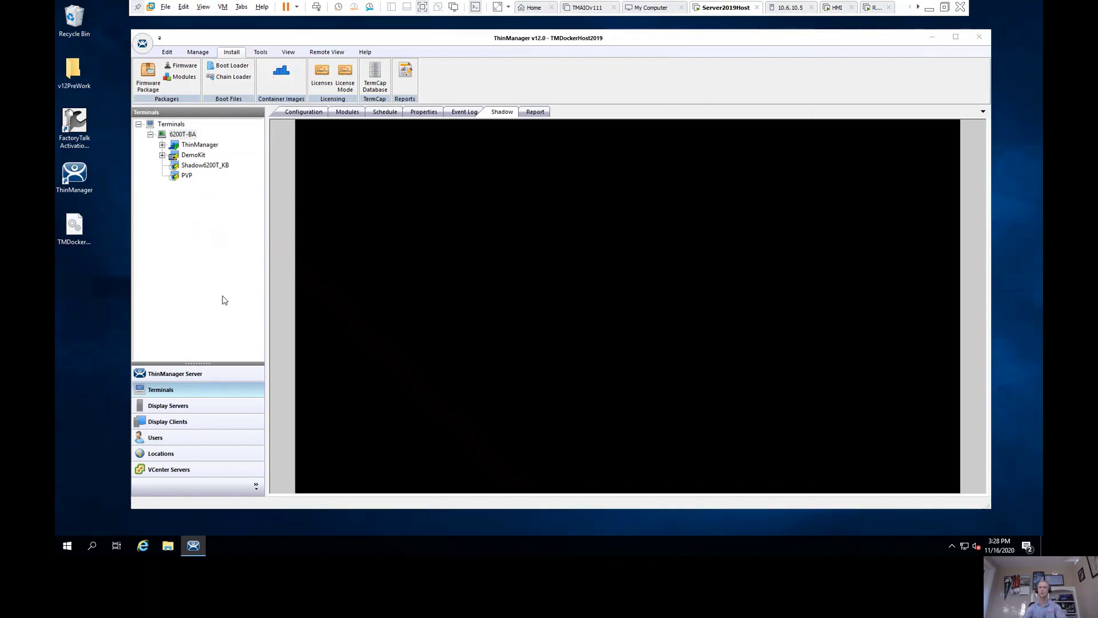
Bring ThinManager back in front so 6200T-BA's shadow shows its four tiled applications.
key("alt+Tab")
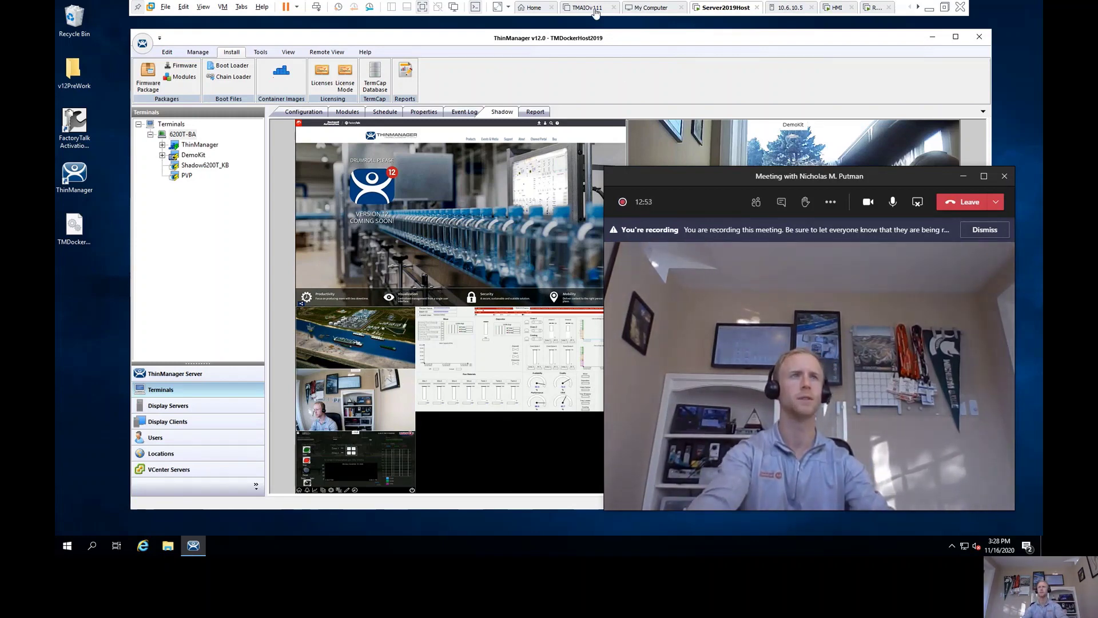
left_click(183, 240)
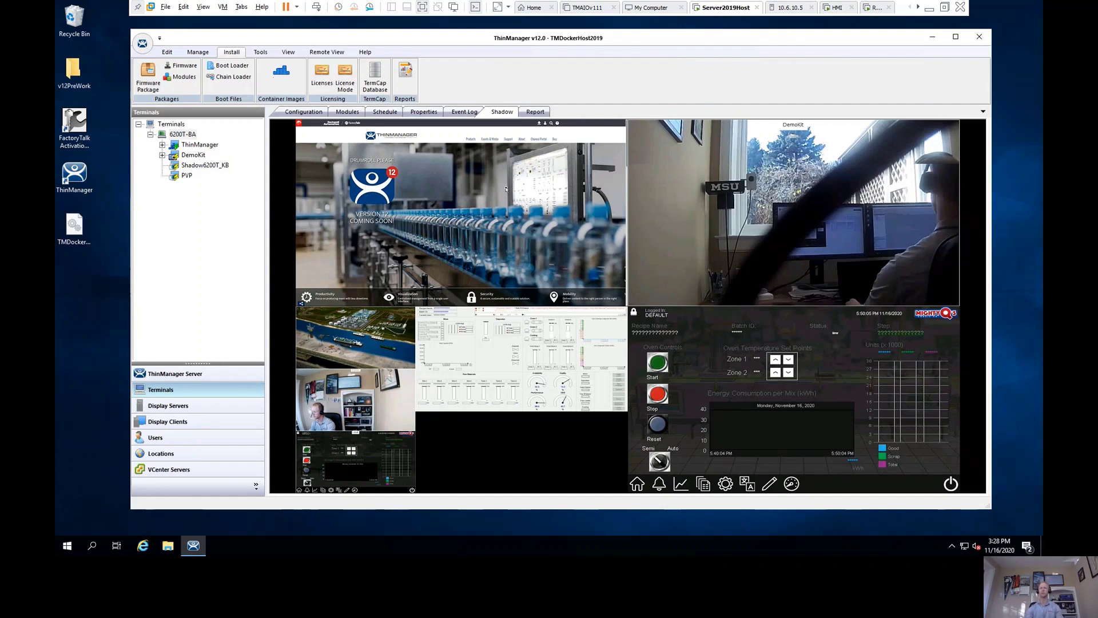
Enlarge the ThinManager web page tile to fill terminal 6200T-BA's shadow view, then switch windows.
left_click(506, 188)
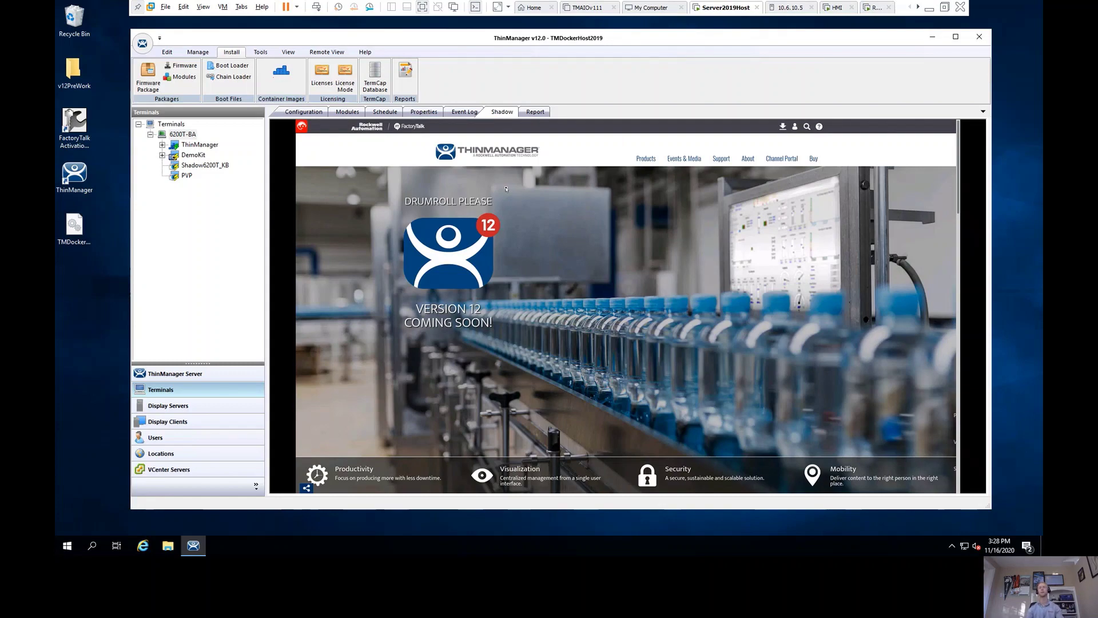
key("alt+Tab")
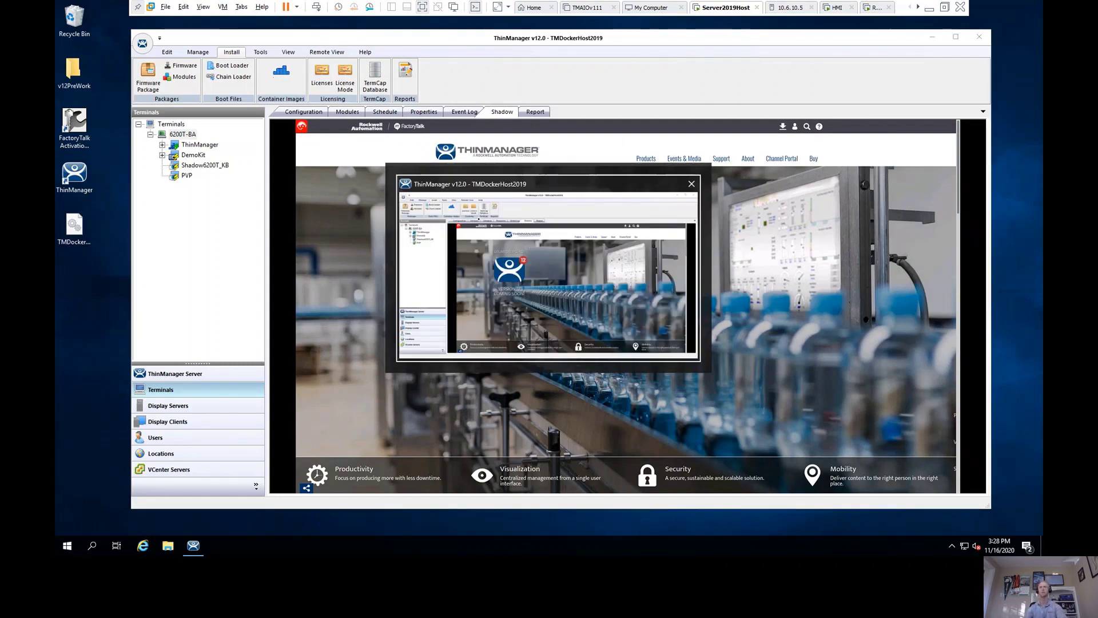